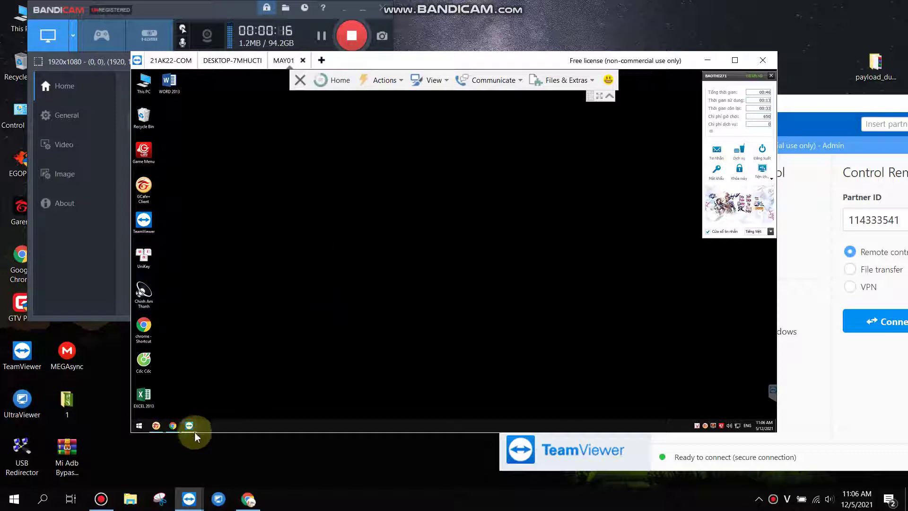
Step: Bring up Chrome on the remote computer and load google.com in the firmware download page's tab
{"action": "left_click", "coordinate": [172, 426]}
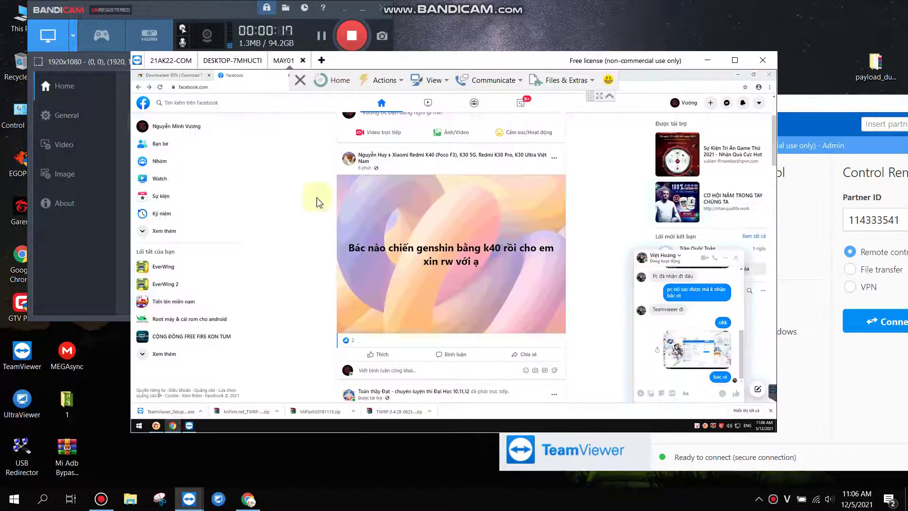
{"action": "left_click", "coordinate": [195, 76]}
{"action": "left_click", "coordinate": [224, 86]}
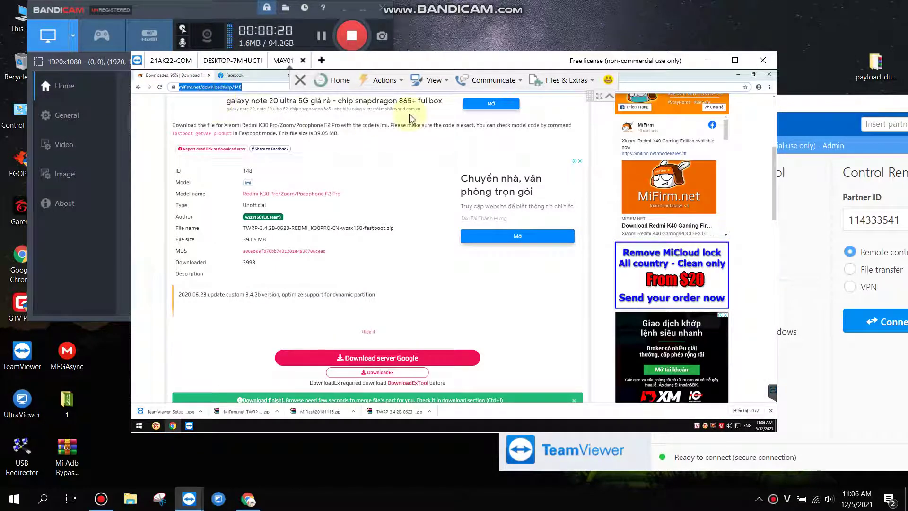
{"action": "type", "text": "gôg"}
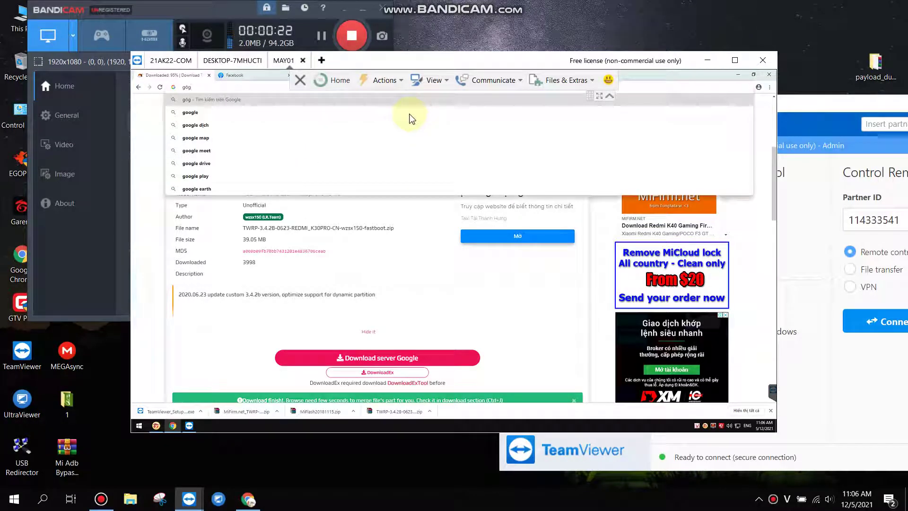
{"action": "key", "text": "BackSpace"}
{"action": "key", "text": "BackSpace"}
{"action": "key", "text": "BackSpace"}
{"action": "type", "text": "google.com"}
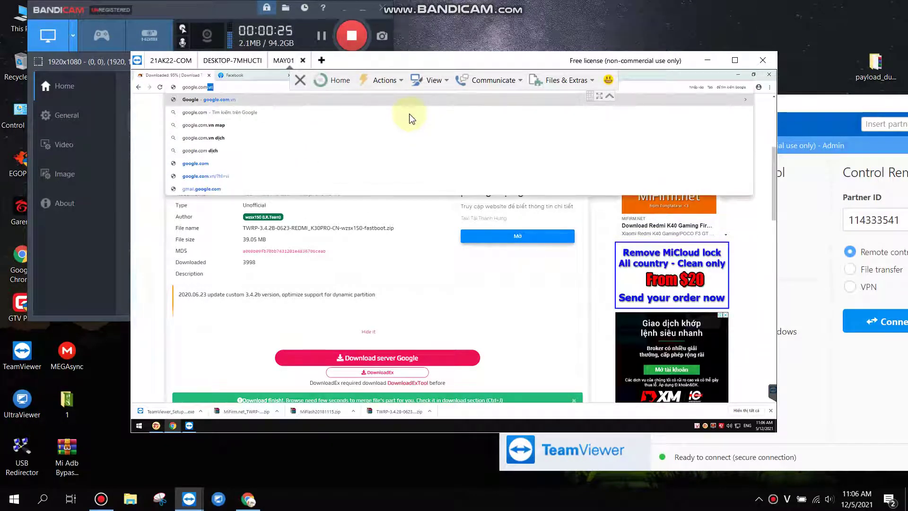
{"action": "key", "text": "Return"}
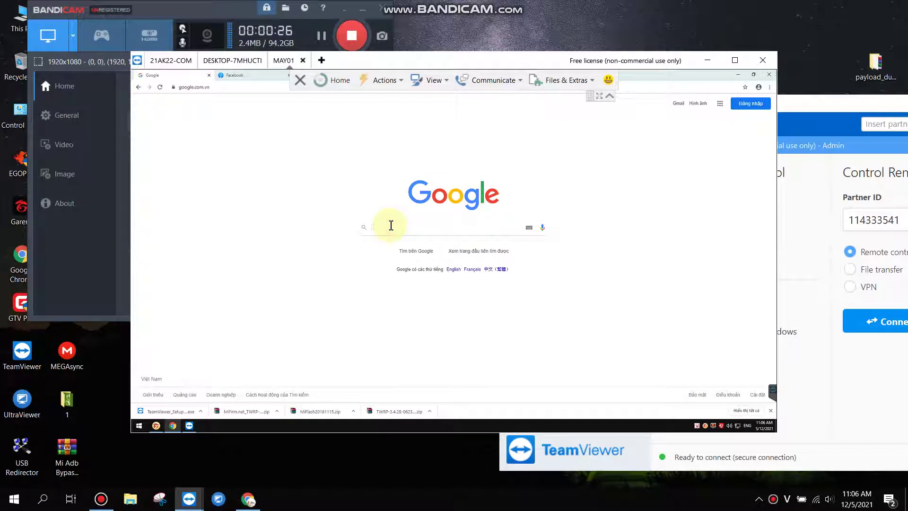
Step: Search Google for "adb driver" and open the Android Developers result "Get the Google USB Driver"
{"action": "type", "text": "adb driver"}
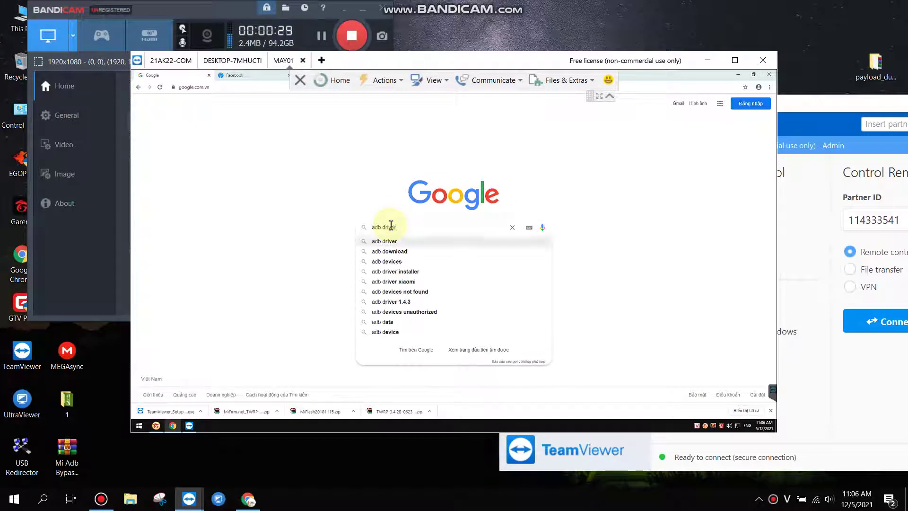
{"action": "key", "text": "Return"}
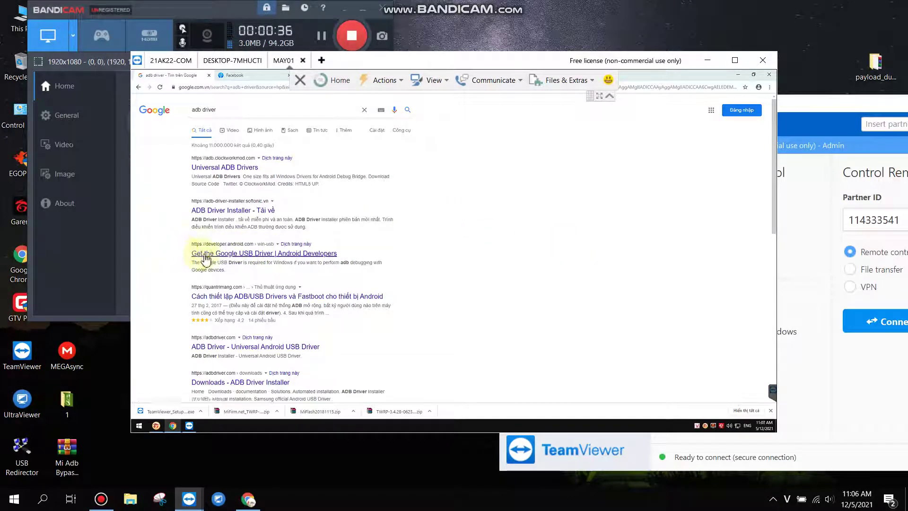
{"action": "left_click", "coordinate": [279, 254]}
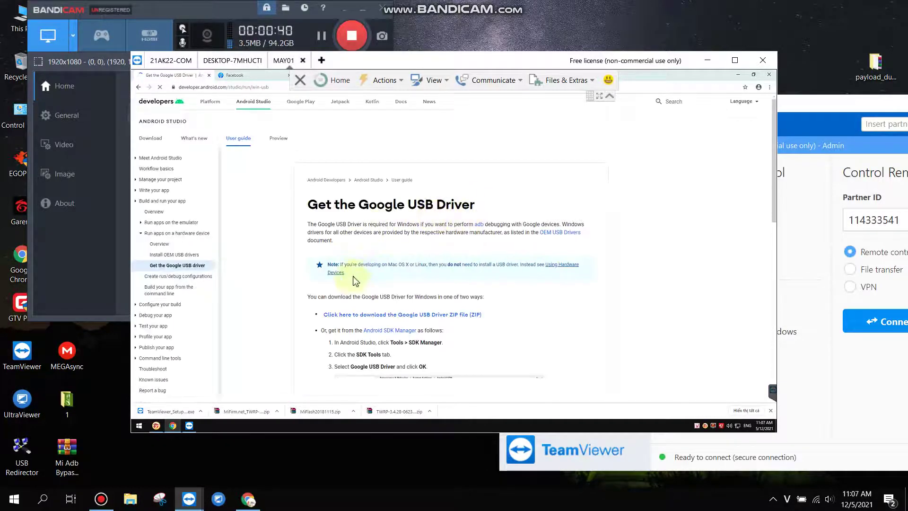
Step: Download the Google USB Driver ZIP file for Windows, agreeing to its terms and conditions
{"action": "scroll", "coordinate": [351, 276], "scroll_direction": "down", "scroll_amount": 2}
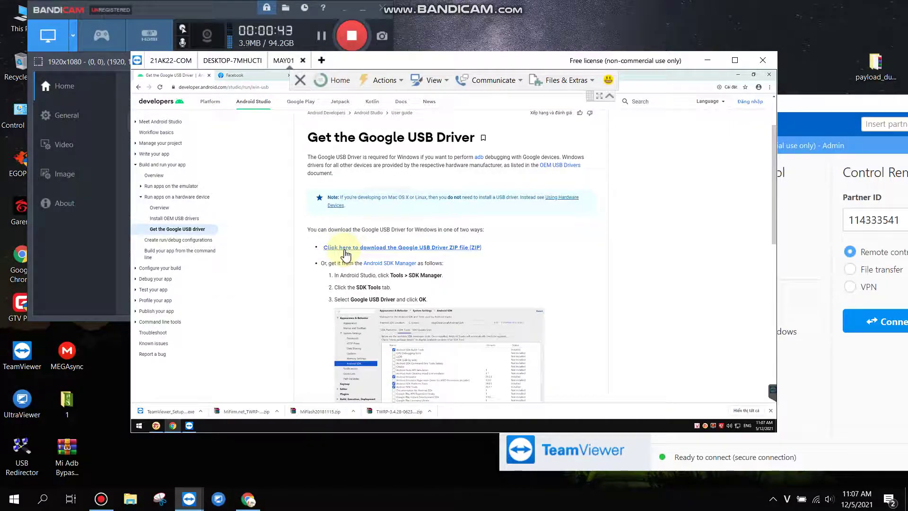
{"action": "left_click", "coordinate": [345, 250]}
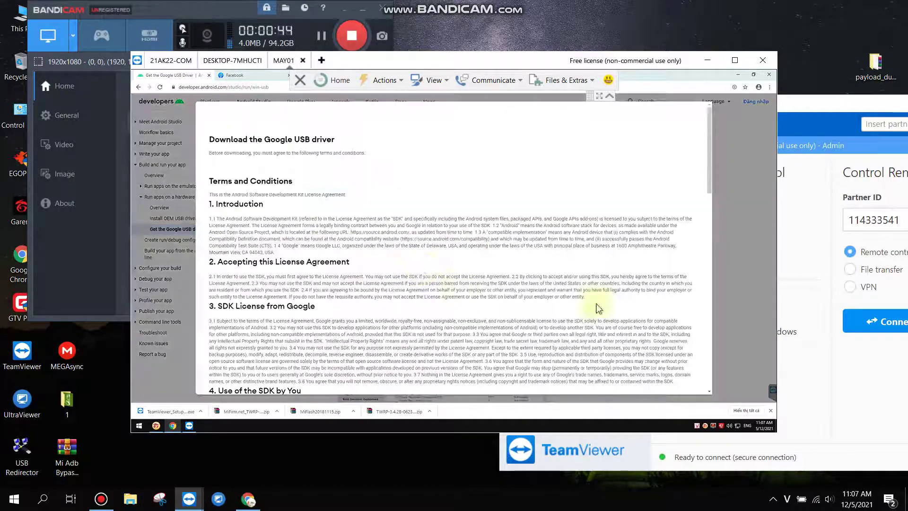
{"action": "scroll", "coordinate": [303, 312], "scroll_direction": "down", "scroll_amount": 10}
{"action": "scroll", "coordinate": [273, 329], "scroll_direction": "down", "scroll_amount": 10}
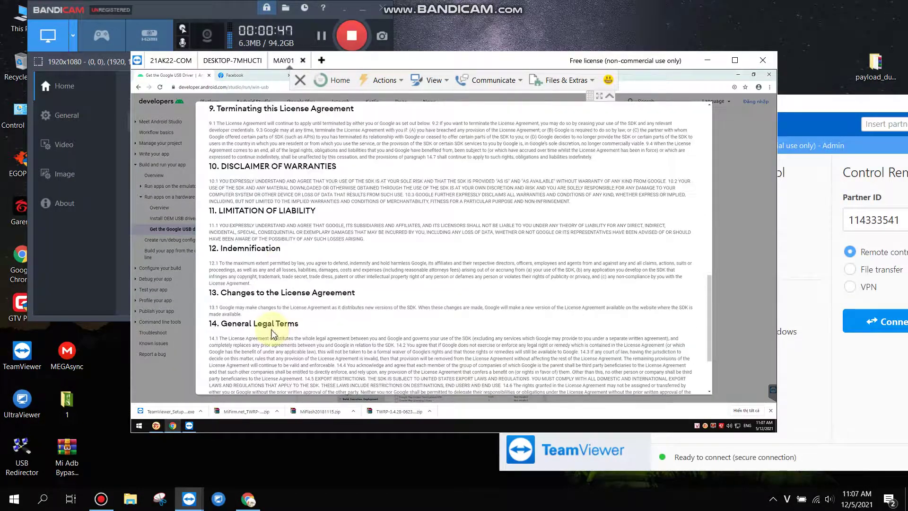
{"action": "left_click", "coordinate": [213, 333]}
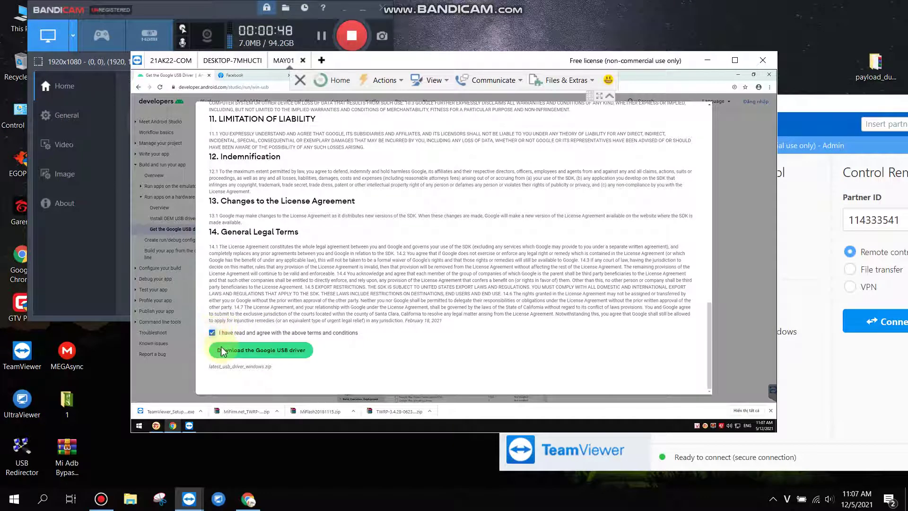
{"action": "left_click", "coordinate": [252, 351]}
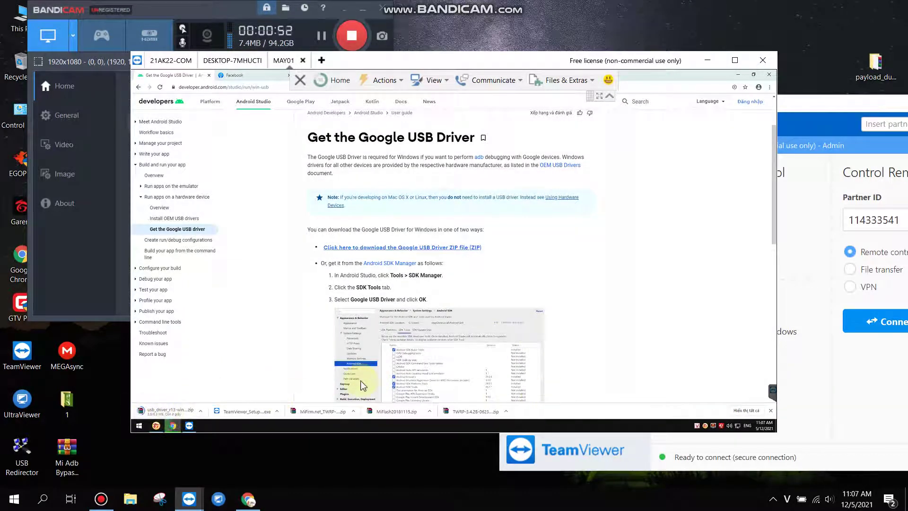
Step: Extract the usb_driver folder from the downloaded ZIP archive to the remote desktop and check the folder's contents
{"action": "left_click", "coordinate": [200, 412]}
{"action": "left_click", "coordinate": [183, 375]}
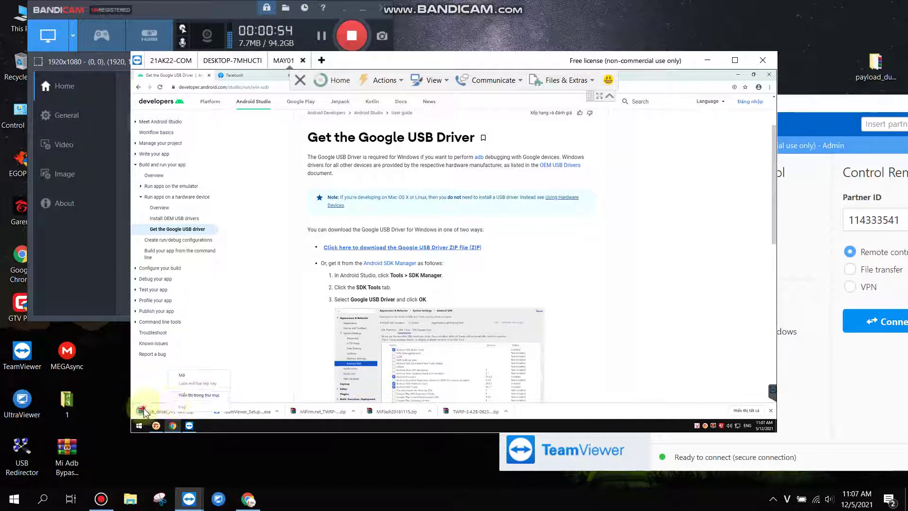
{"action": "left_click", "coordinate": [740, 75]}
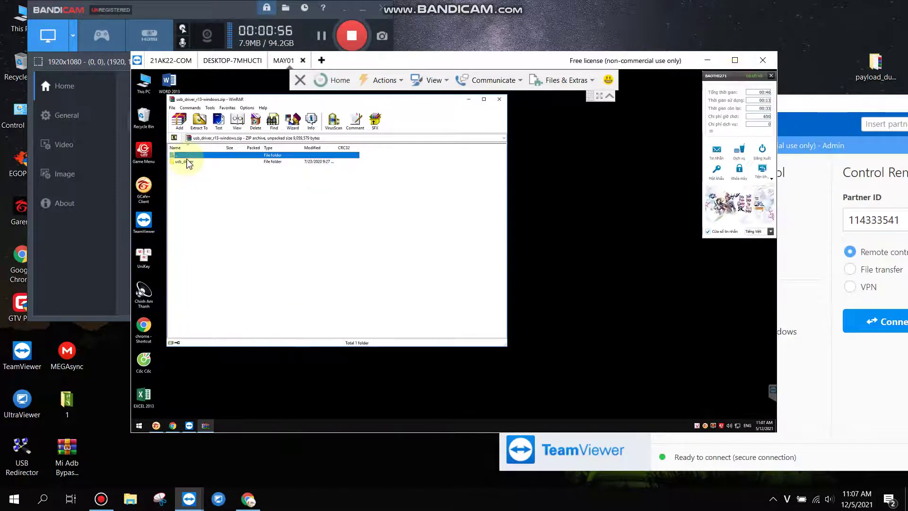
{"action": "left_click_drag", "start_coordinate": [188, 163], "coordinate": [192, 117]}
{"action": "left_click", "coordinate": [498, 98]}
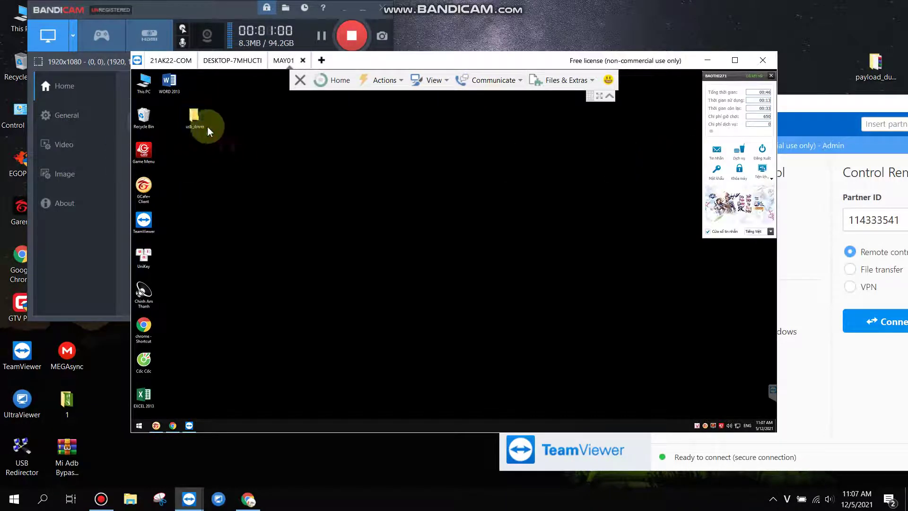
{"action": "left_click_drag", "start_coordinate": [419, 274], "coordinate": [344, 157]}
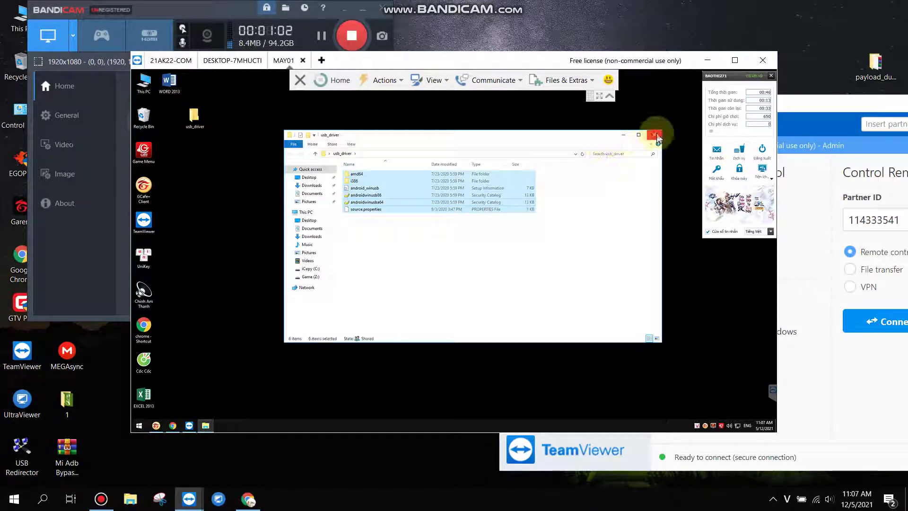
{"action": "left_click", "coordinate": [655, 135]}
Step: Try to open the management console for This PC on the remote computer
{"action": "right_click", "coordinate": [148, 81]}
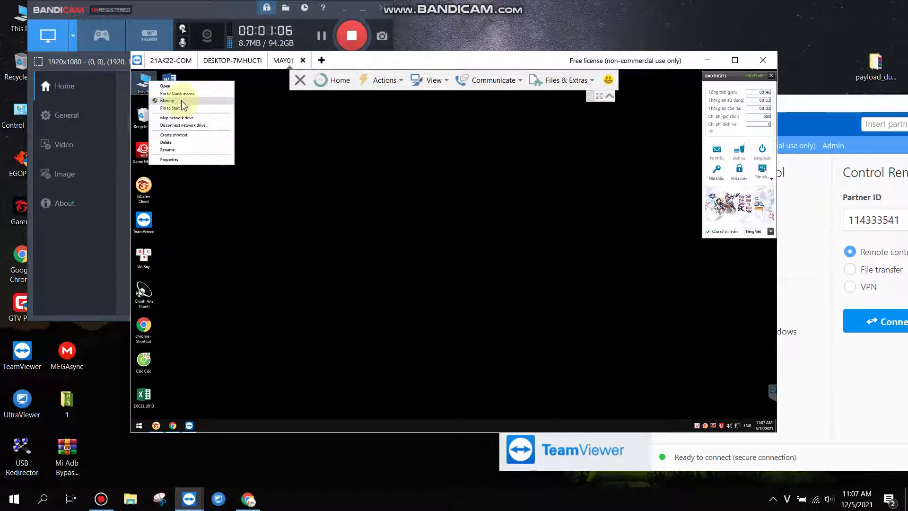
{"action": "left_click", "coordinate": [182, 101]}
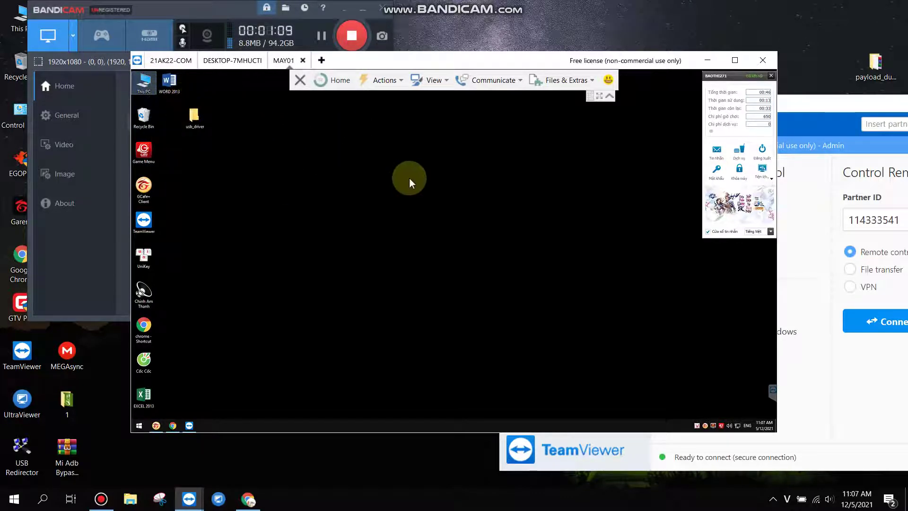
{"action": "right_click", "coordinate": [137, 81]}
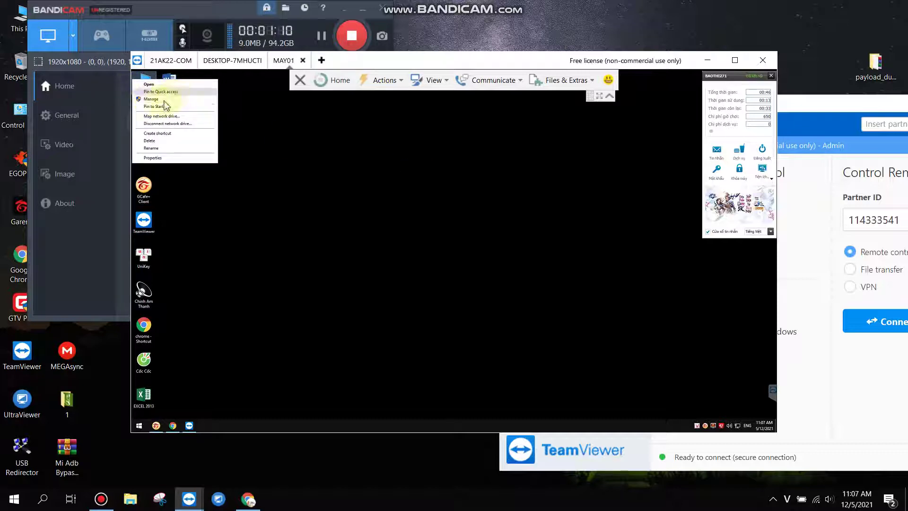
{"action": "left_click", "coordinate": [437, 310]}
Step: Open Control Panel from the Windows System group on the remote computer
{"action": "left_click", "coordinate": [141, 424]}
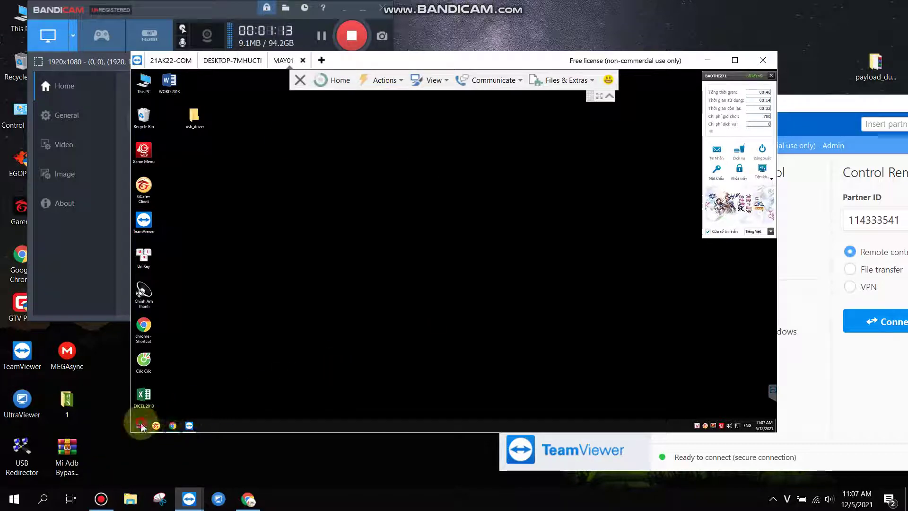
{"action": "left_click", "coordinate": [141, 427]}
{"action": "left_click", "coordinate": [69, 439]}
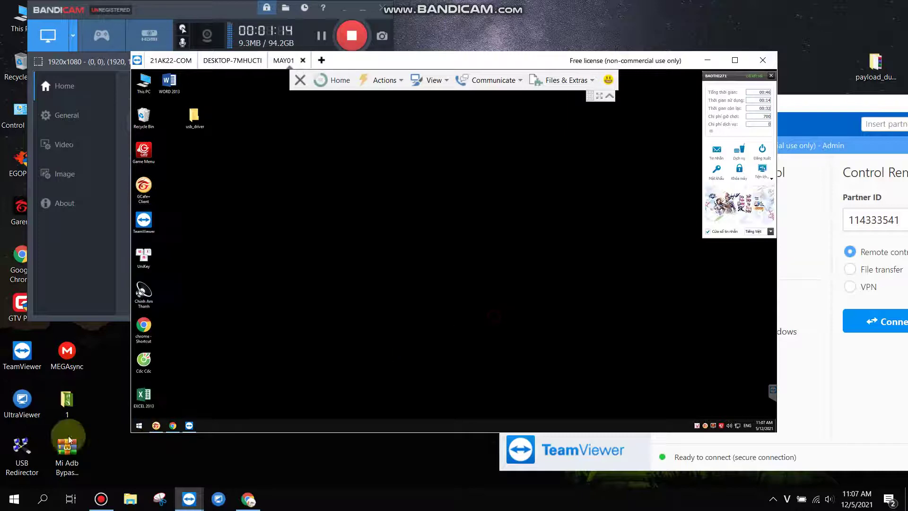
{"action": "left_click", "coordinate": [141, 427]}
{"action": "scroll", "coordinate": [178, 361], "scroll_direction": "down", "scroll_amount": 3}
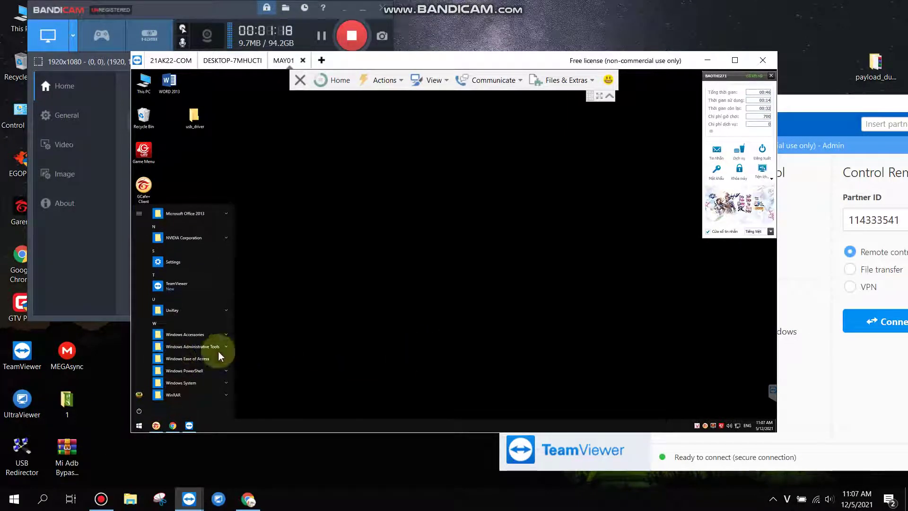
{"action": "left_click", "coordinate": [188, 384]}
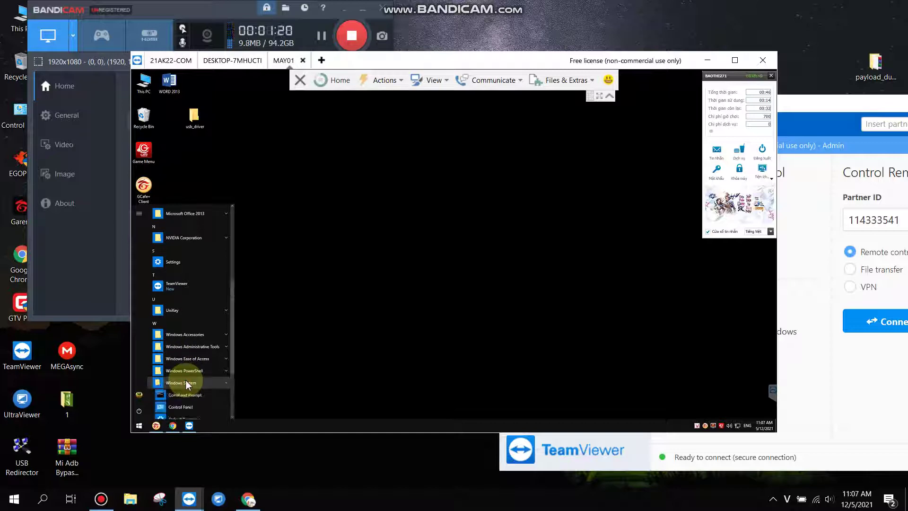
{"action": "scroll", "coordinate": [191, 371], "scroll_direction": "down", "scroll_amount": 3}
{"action": "left_click", "coordinate": [194, 308]}
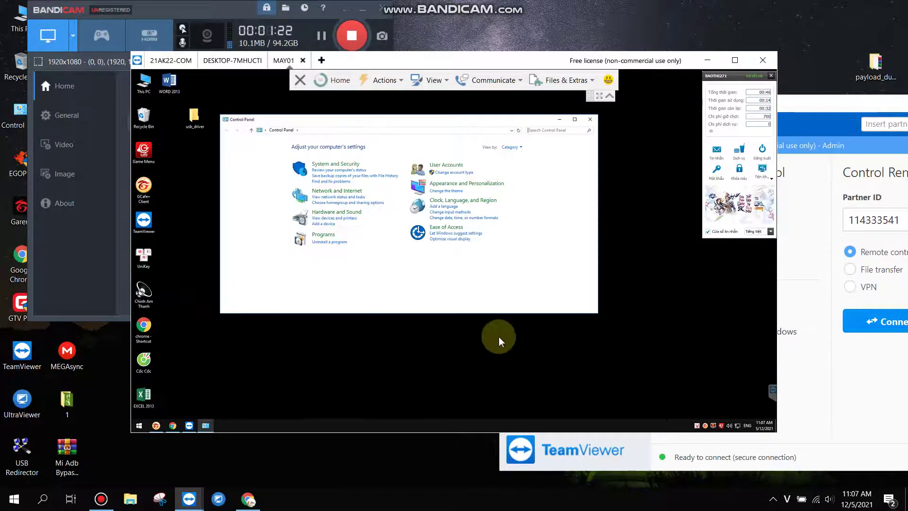
{"action": "left_click", "coordinate": [510, 152]}
{"action": "left_click", "coordinate": [518, 167]}
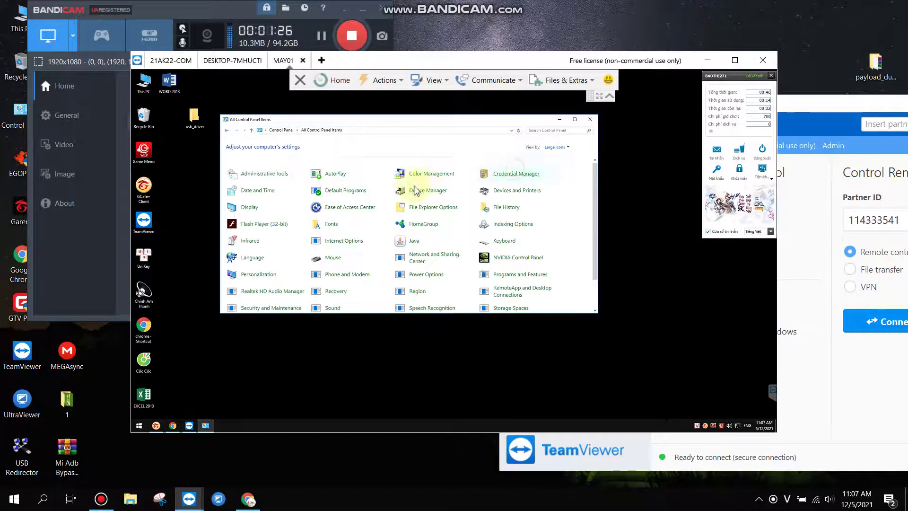
{"action": "scroll", "coordinate": [329, 221], "scroll_direction": "down", "scroll_amount": 2}
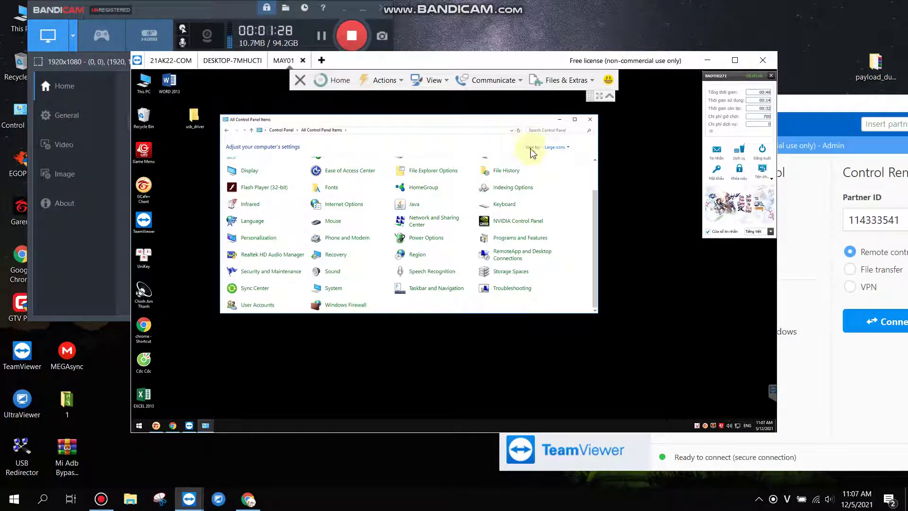
{"action": "left_click", "coordinate": [556, 148]}
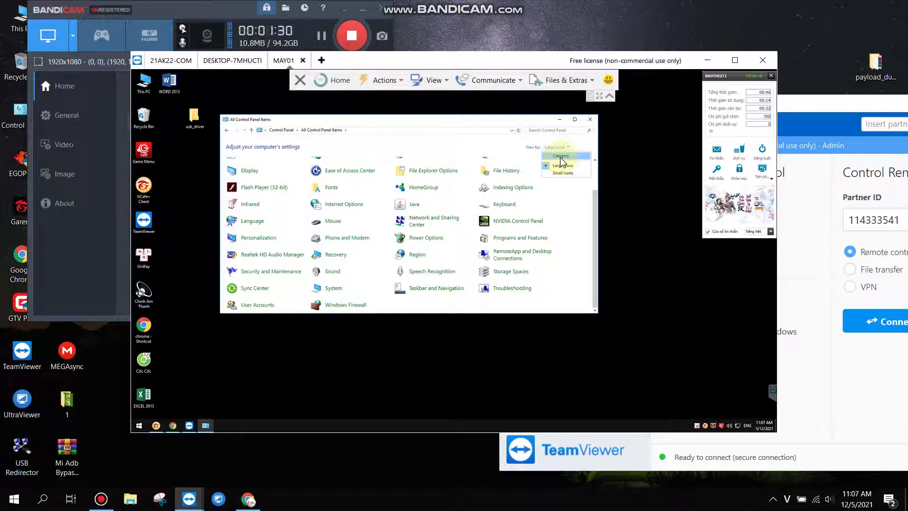
{"action": "left_click", "coordinate": [561, 156]}
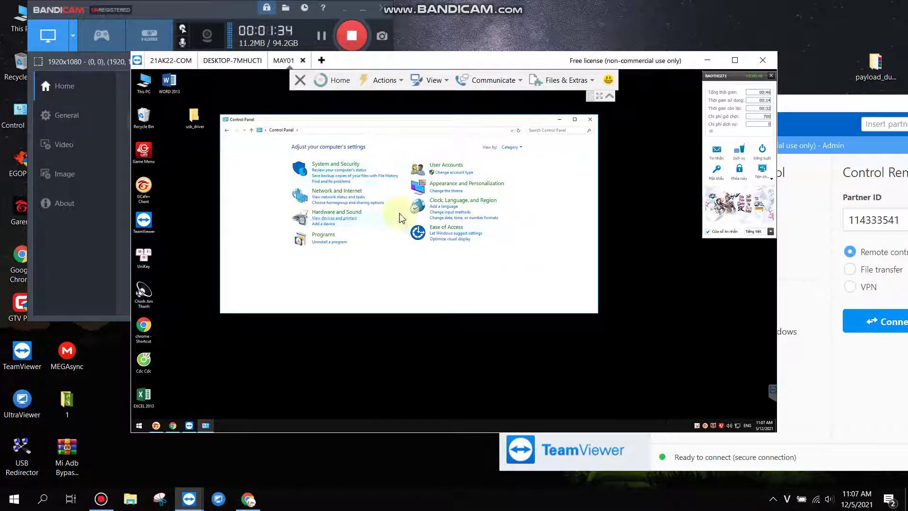
Step: Show Devices and Printers and open the properties of the unspecified Android device
{"action": "left_click", "coordinate": [344, 219]}
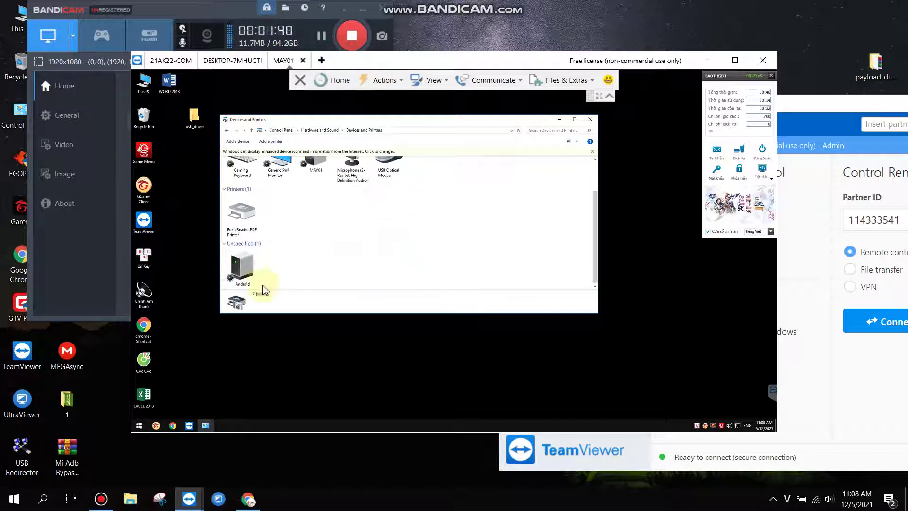
{"action": "left_click", "coordinate": [261, 274]}
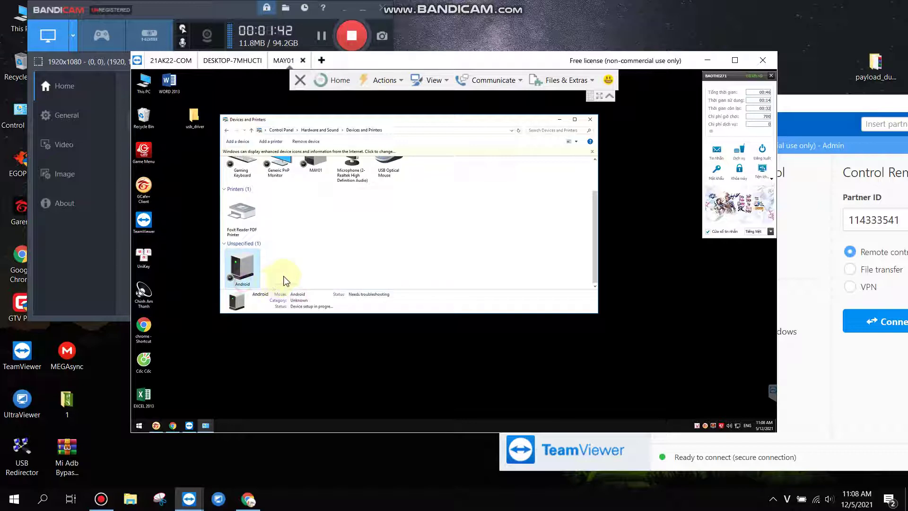
{"action": "left_click", "coordinate": [324, 276]}
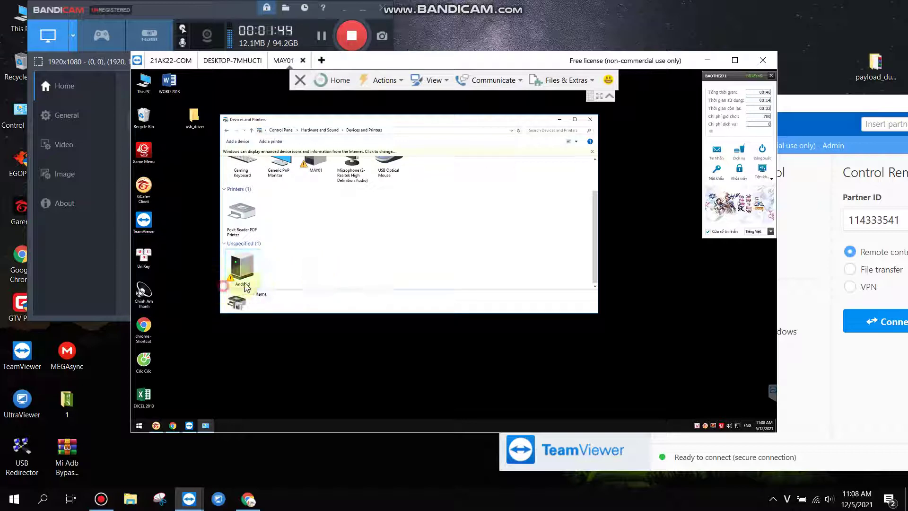
{"action": "double_click", "coordinate": [244, 283]}
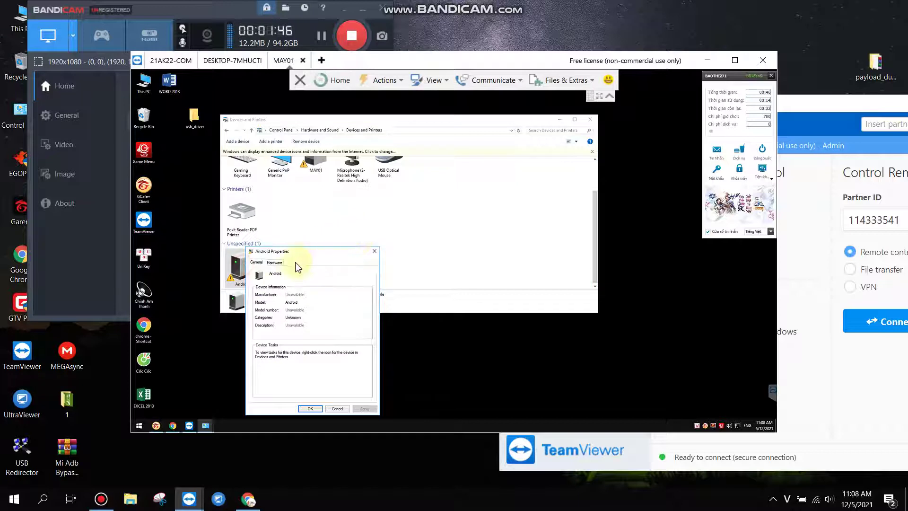
{"action": "left_click", "coordinate": [275, 263]}
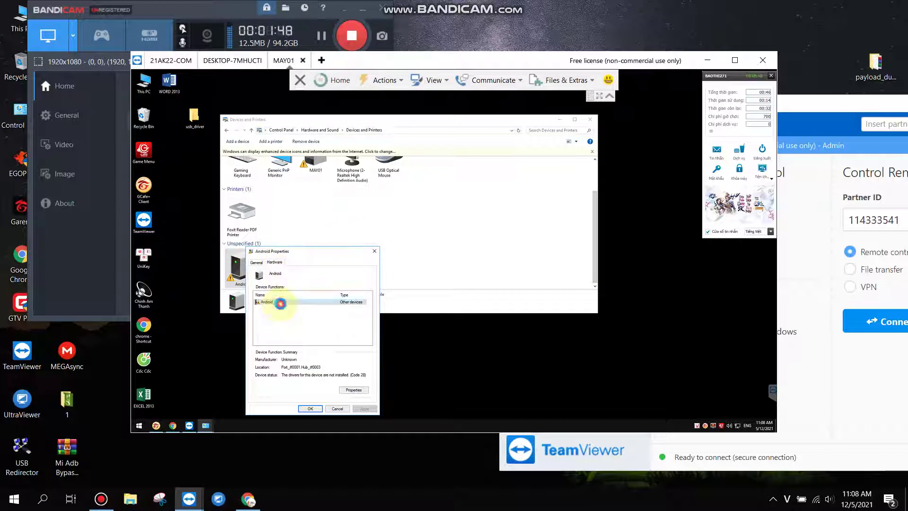
{"action": "double_click", "coordinate": [282, 303]}
{"action": "left_click", "coordinate": [283, 279]}
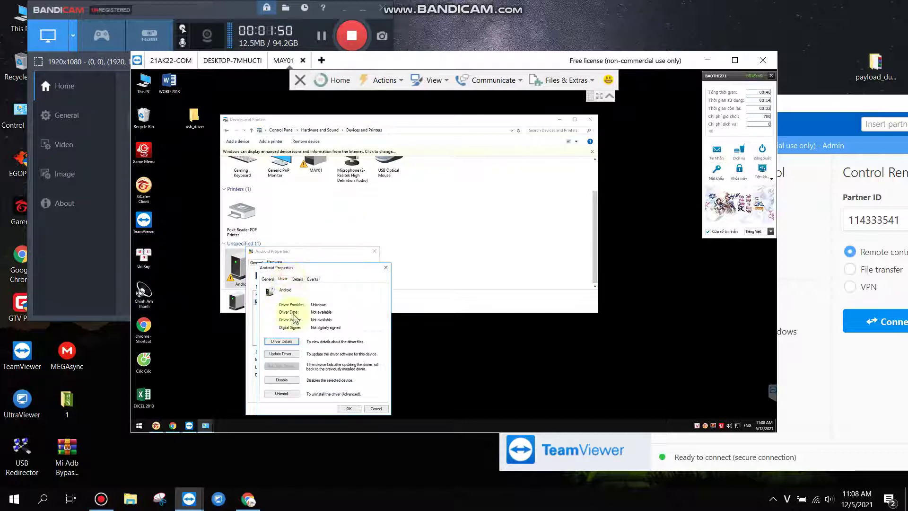
{"action": "left_click", "coordinate": [283, 355]}
{"action": "left_click", "coordinate": [287, 361]}
{"action": "left_click", "coordinate": [284, 366]}
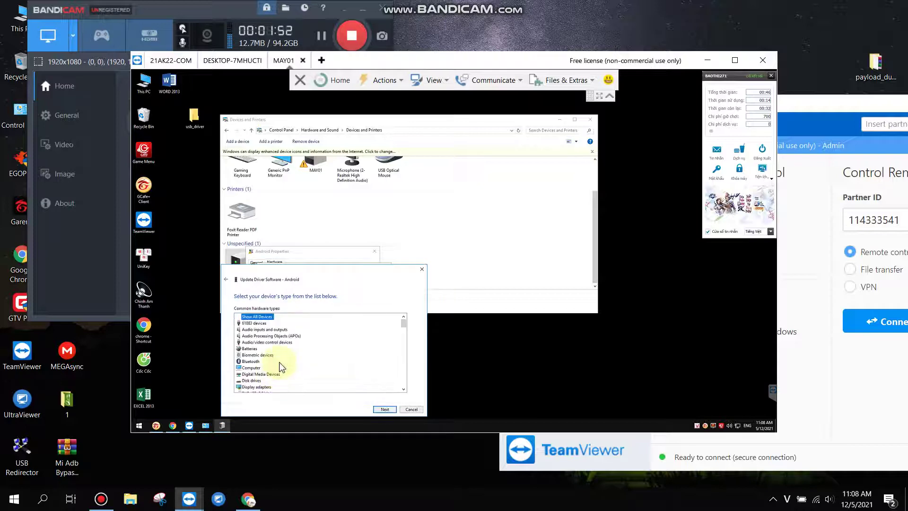
{"action": "left_click", "coordinate": [379, 411]}
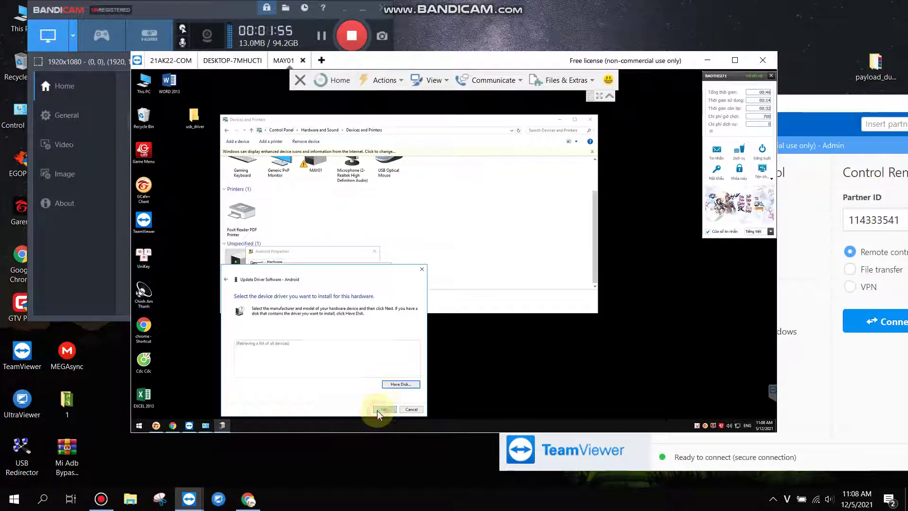
{"action": "left_click", "coordinate": [402, 384]}
{"action": "left_click", "coordinate": [387, 376]}
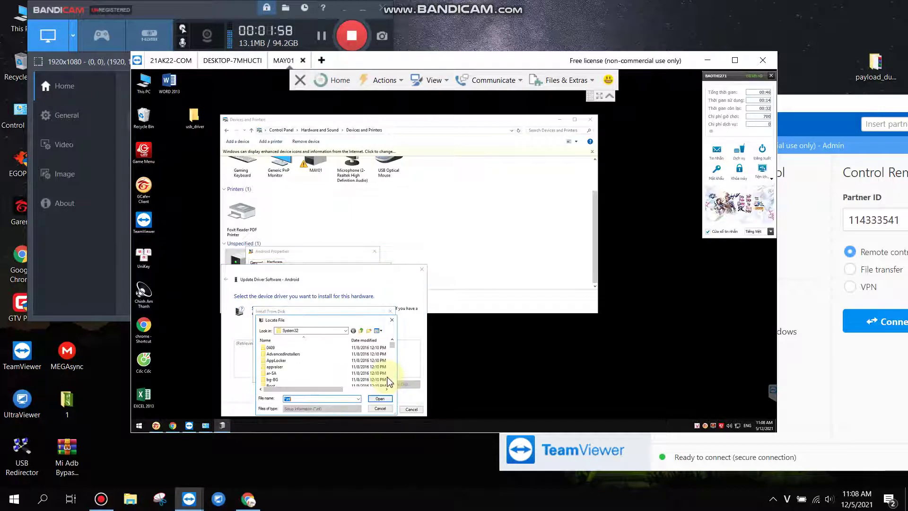
{"action": "left_click", "coordinate": [345, 331]}
{"action": "left_click", "coordinate": [305, 342]}
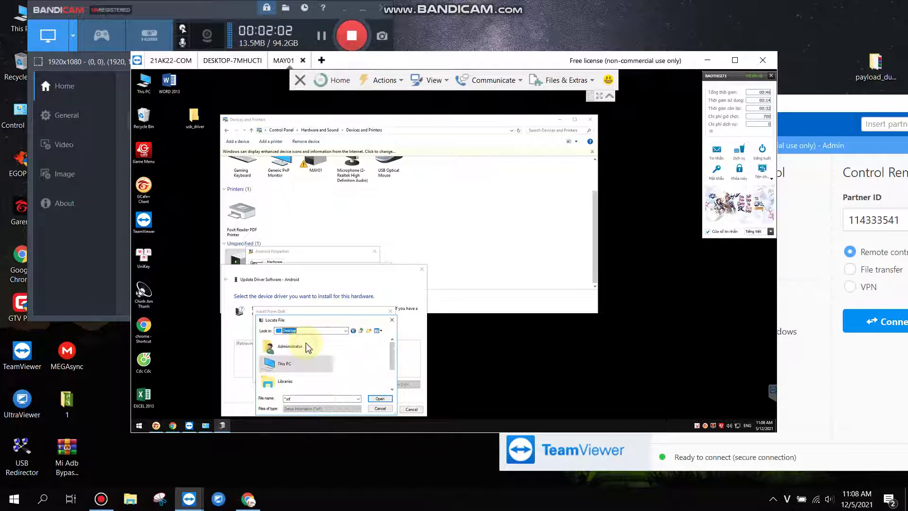
{"action": "scroll", "coordinate": [313, 369], "scroll_direction": "down", "scroll_amount": 3}
{"action": "double_click", "coordinate": [300, 385]}
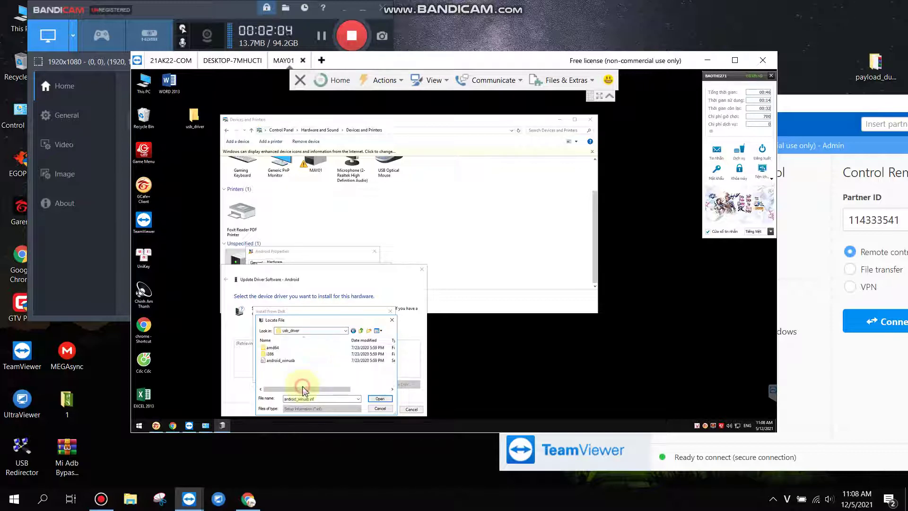
{"action": "left_click", "coordinate": [293, 361]}
{"action": "left_click", "coordinate": [289, 361]}
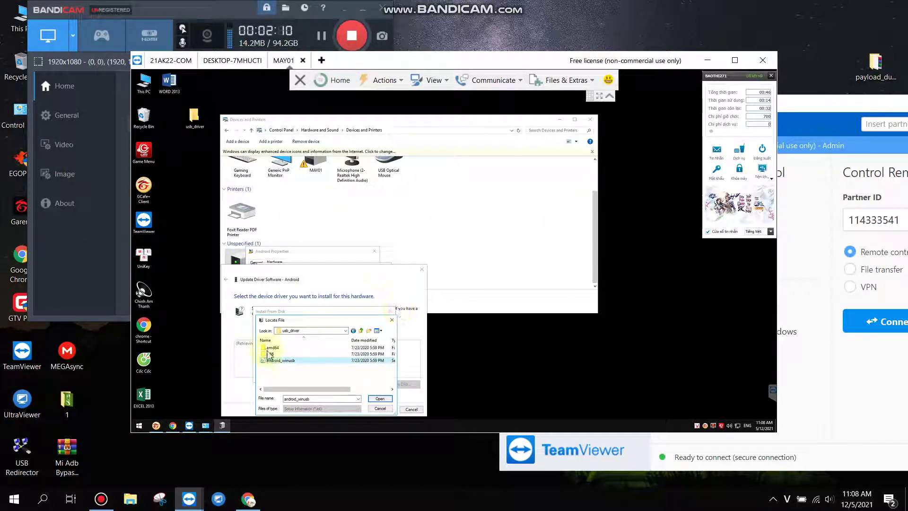
{"action": "double_click", "coordinate": [276, 362]}
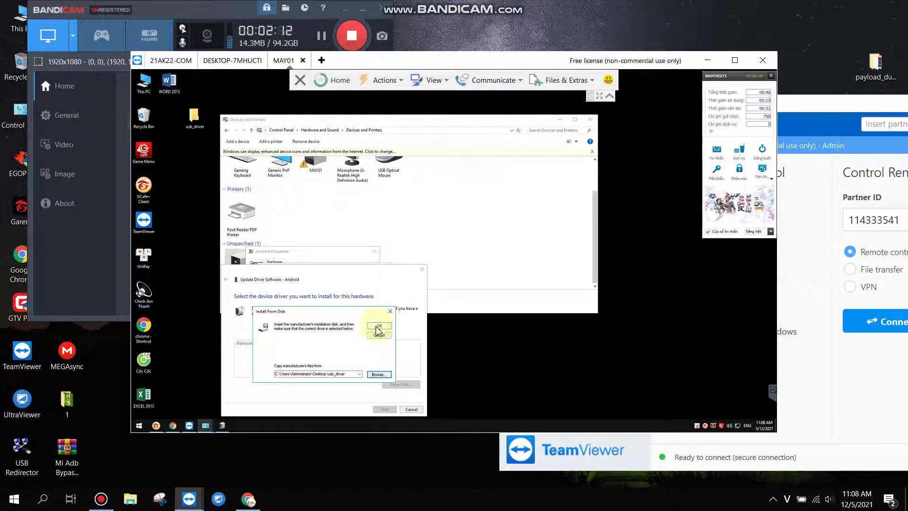
{"action": "left_click", "coordinate": [390, 312]}
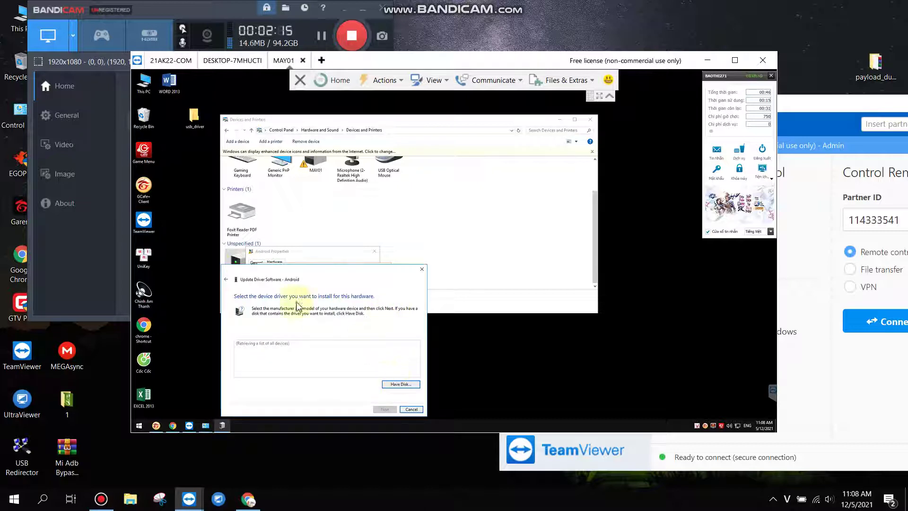
{"action": "left_click", "coordinate": [422, 269]}
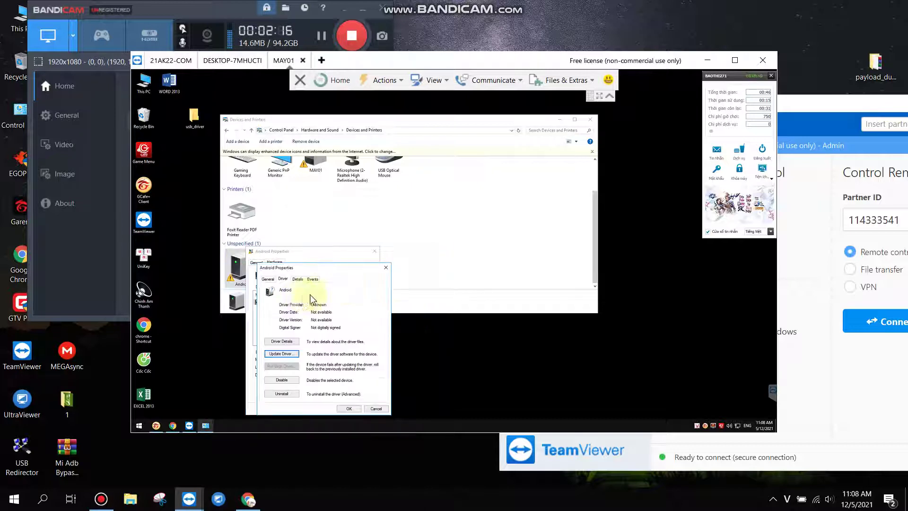
{"action": "left_click", "coordinate": [374, 242]}
{"action": "left_click", "coordinate": [382, 339]}
{"action": "left_click", "coordinate": [385, 267]}
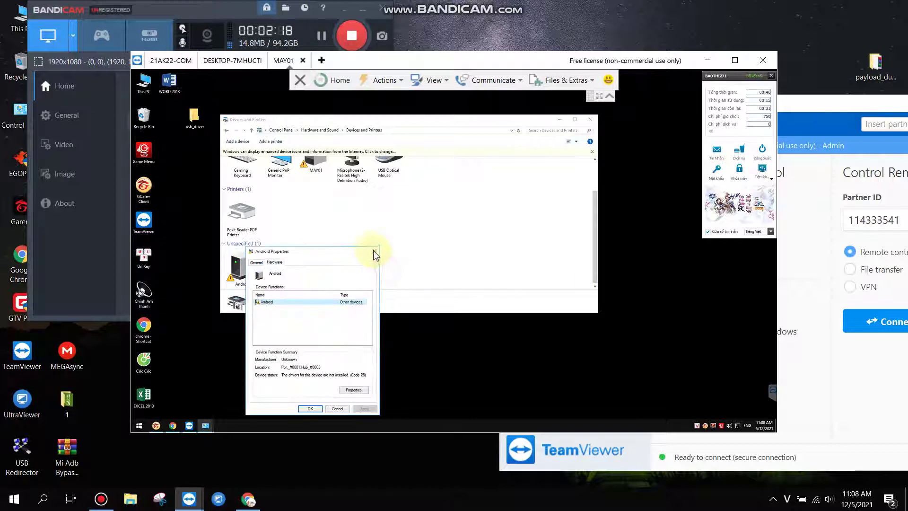
{"action": "left_click", "coordinate": [373, 250]}
{"action": "right_click", "coordinate": [250, 258]}
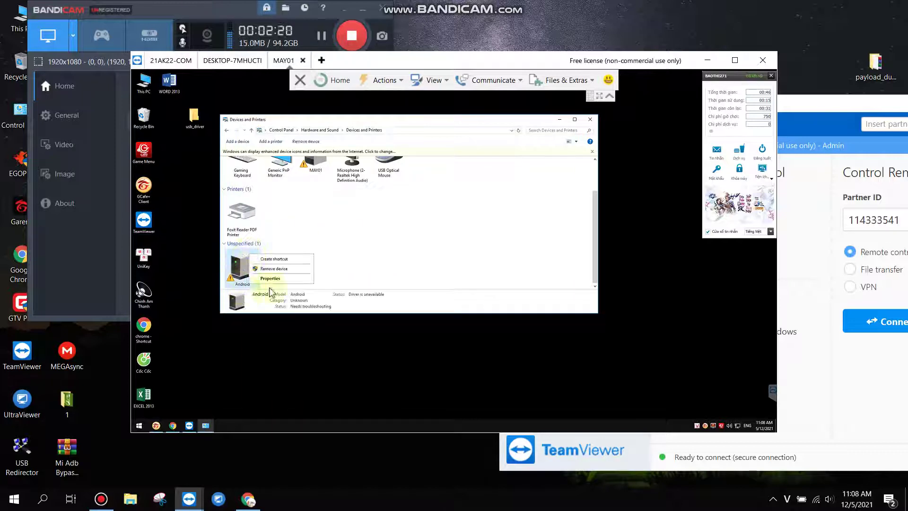
{"action": "left_click", "coordinate": [405, 264]}
Step: Open the unspecified Android device's properties and show the driver information of its Android hardware function
{"action": "right_click", "coordinate": [246, 254]}
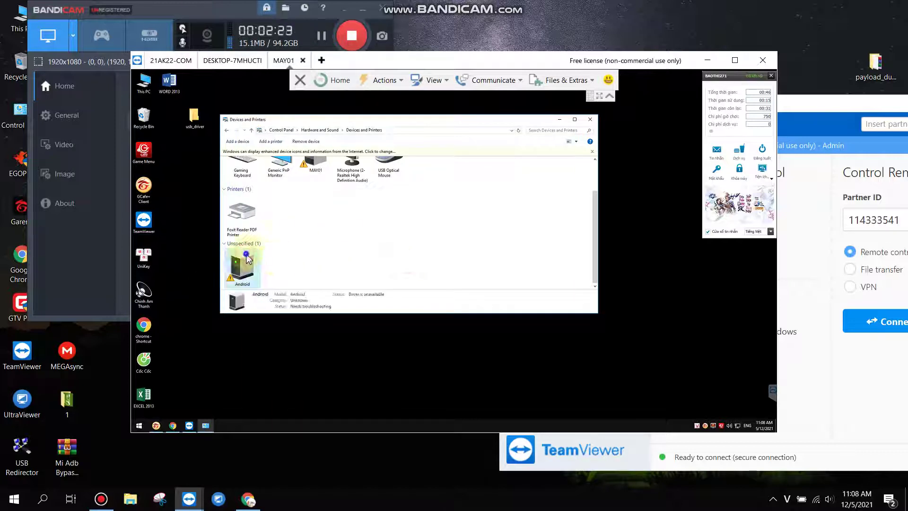
{"action": "left_click", "coordinate": [268, 279]}
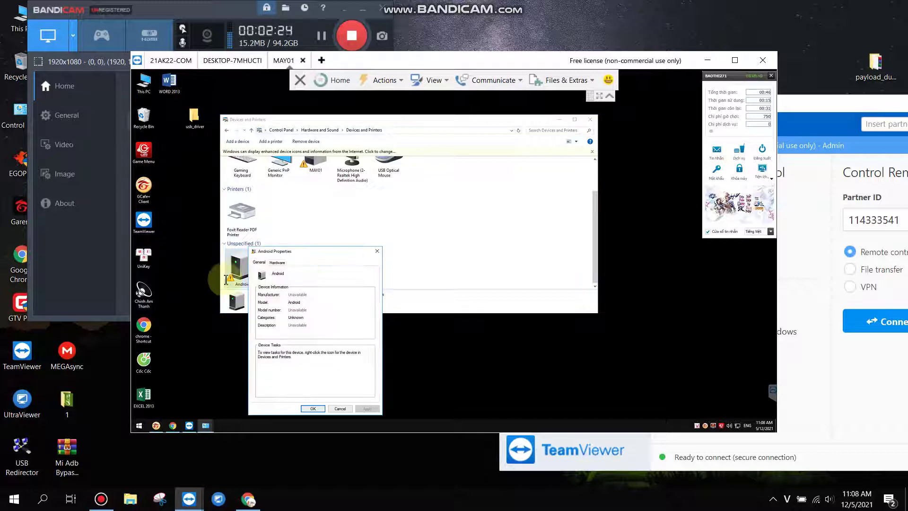
{"action": "left_click", "coordinate": [279, 262]}
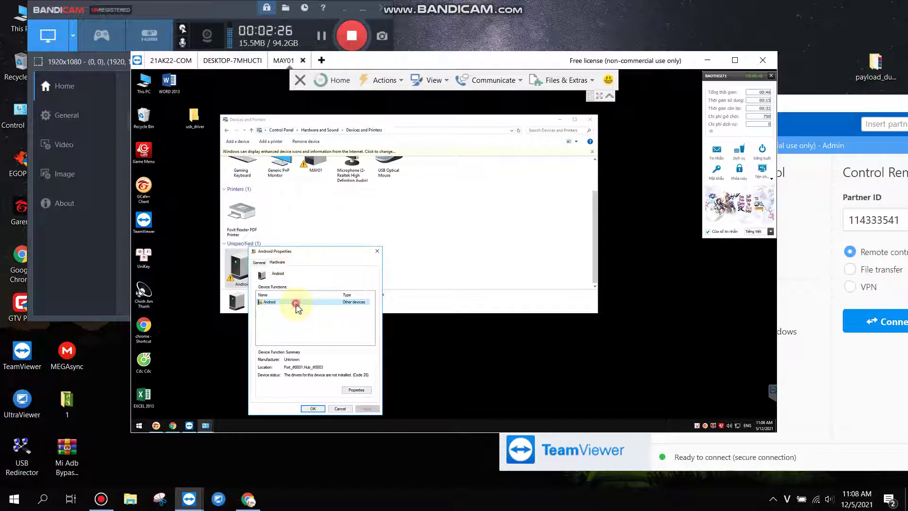
{"action": "left_click", "coordinate": [356, 390]}
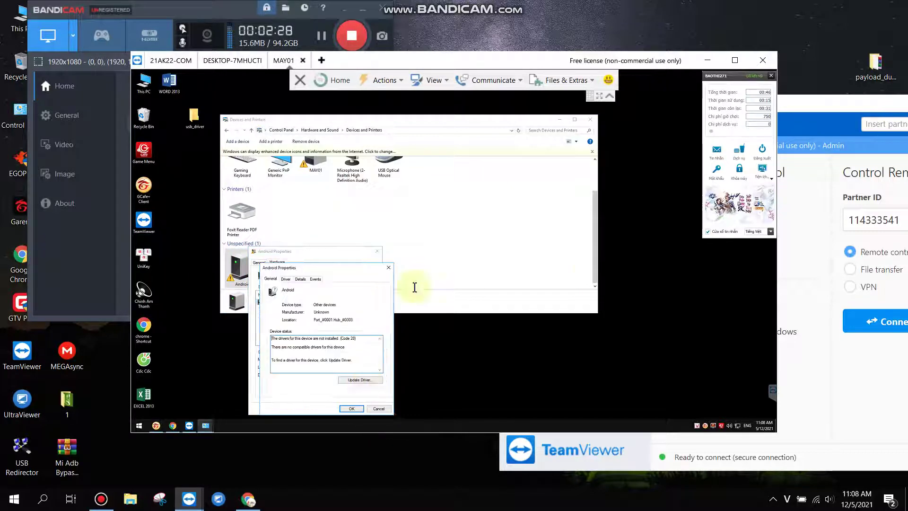
{"action": "left_click", "coordinate": [287, 279]}
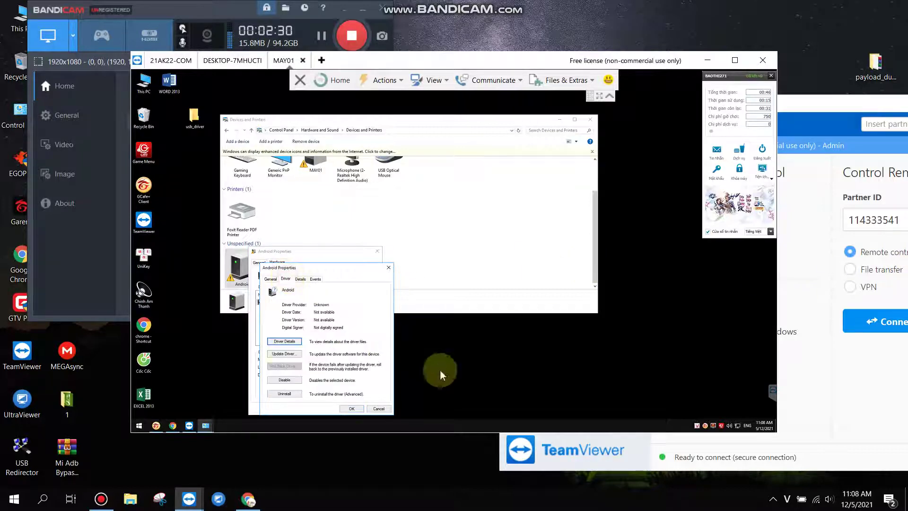
Step: Try to update the Android device's driver by searching the Administrator's Documents folder, including subfolders
{"action": "left_click", "coordinate": [279, 355]}
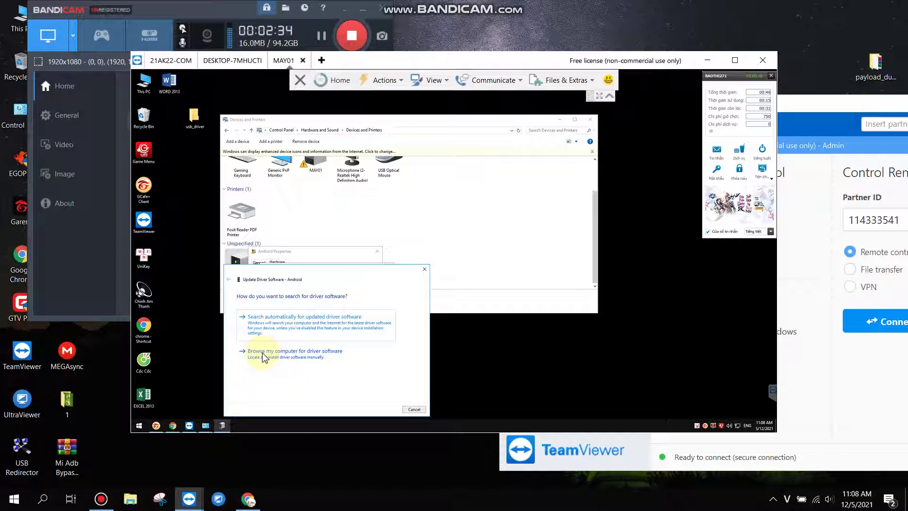
{"action": "left_click", "coordinate": [264, 352]}
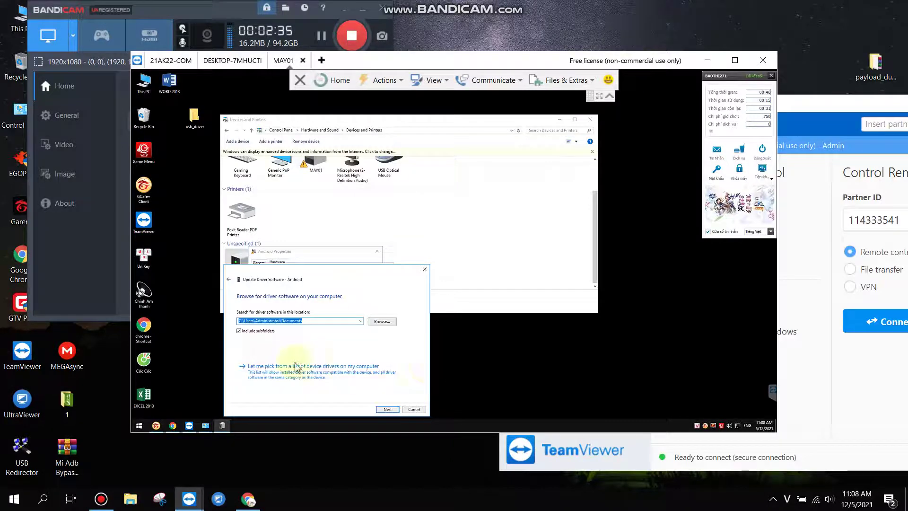
{"action": "left_click", "coordinate": [388, 410]}
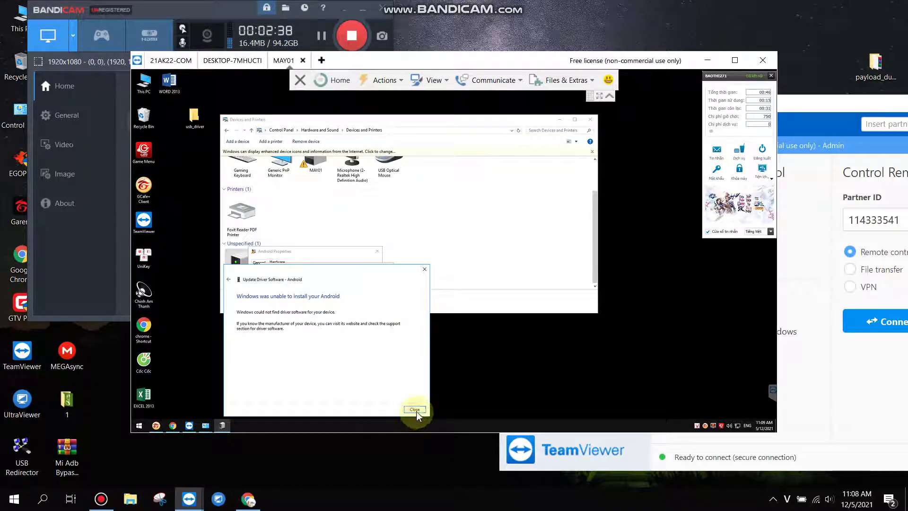
{"action": "left_click", "coordinate": [417, 410]}
Step: Restart the driver update, choosing to pick from the drivers on the computer with Show All Devices as the hardware type
{"action": "left_click", "coordinate": [287, 355]}
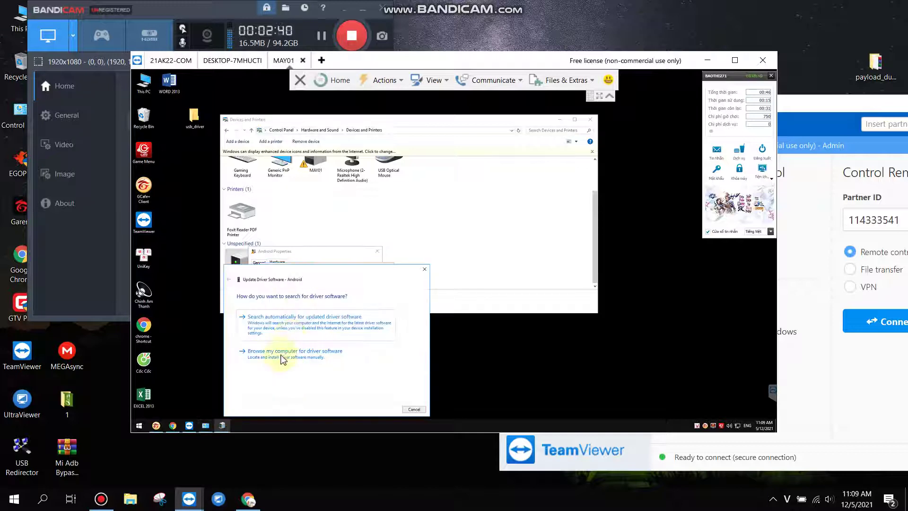
{"action": "left_click", "coordinate": [278, 356]}
{"action": "left_click", "coordinate": [268, 370]}
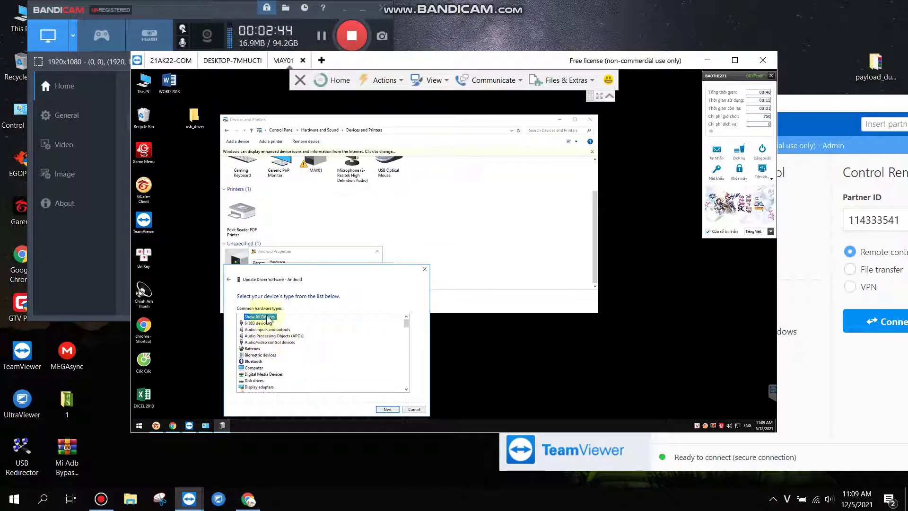
{"action": "left_click", "coordinate": [387, 409]}
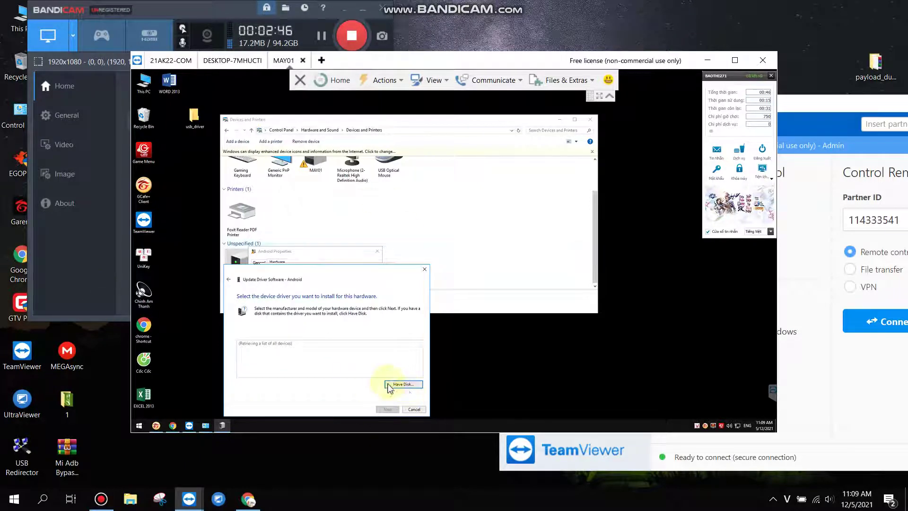
Step: Load the android_winusb setup file from the desktop's usb_driver folder as the driver installation disk
{"action": "left_click", "coordinate": [398, 385]}
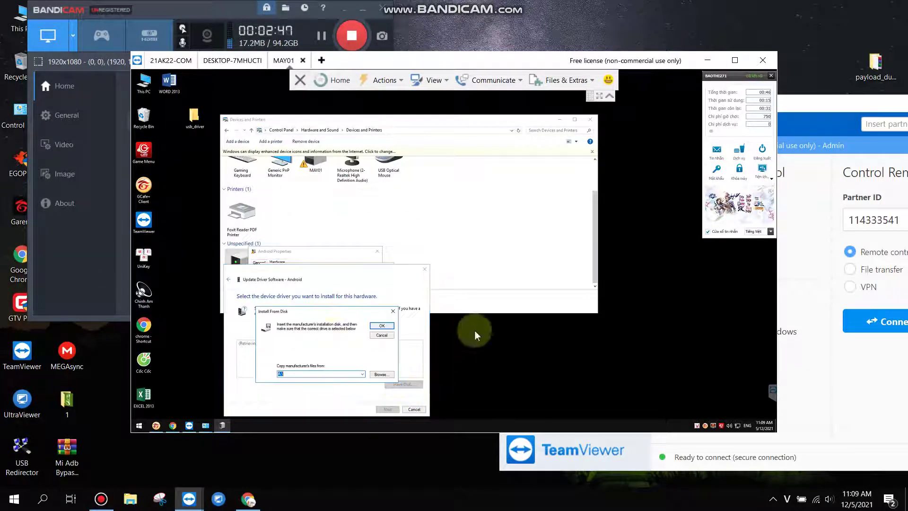
{"action": "left_click", "coordinate": [381, 375]}
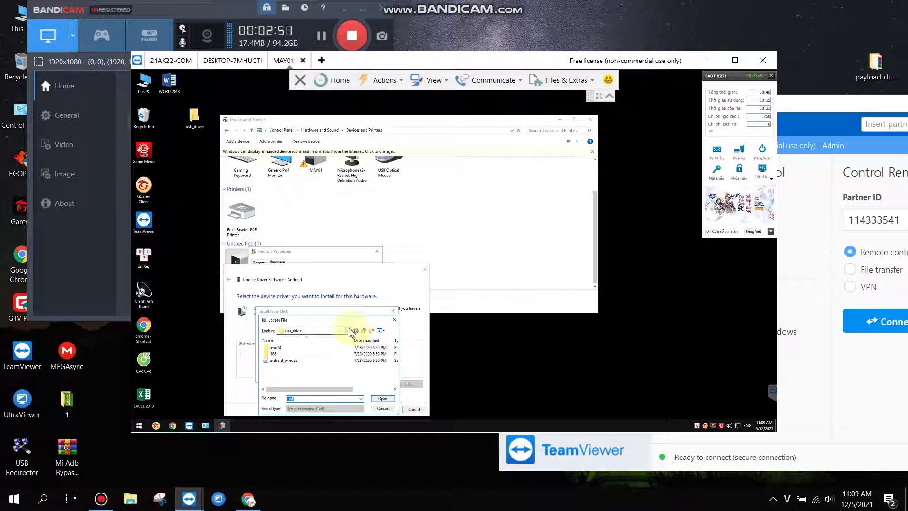
{"action": "left_click", "coordinate": [191, 125]}
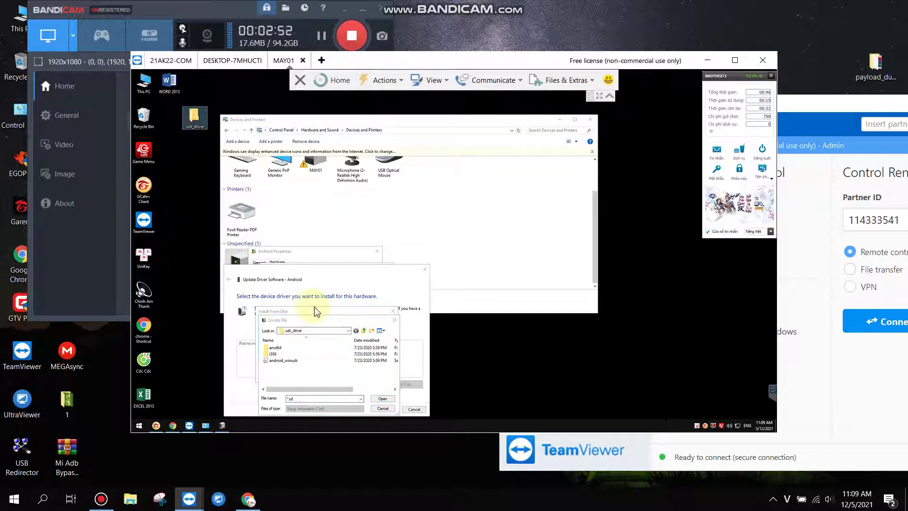
{"action": "left_click", "coordinate": [348, 330]}
{"action": "left_click", "coordinate": [293, 339]}
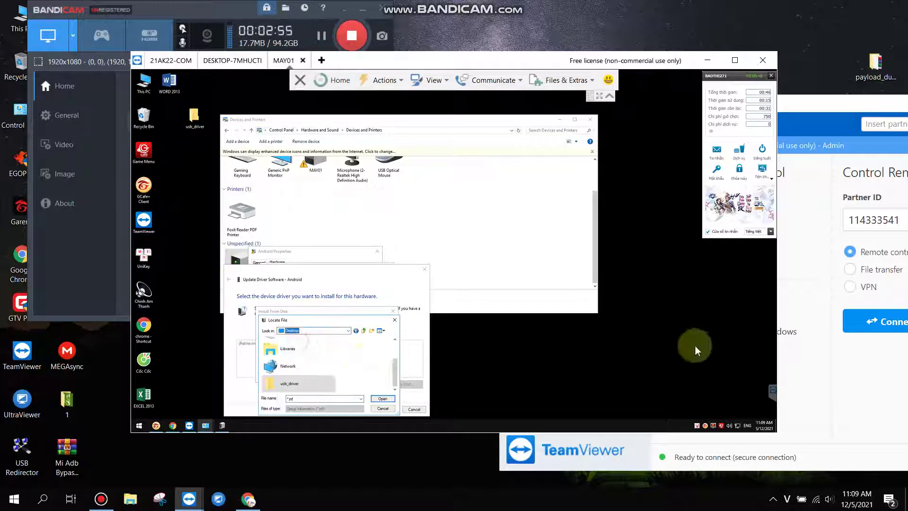
{"action": "double_click", "coordinate": [298, 383]}
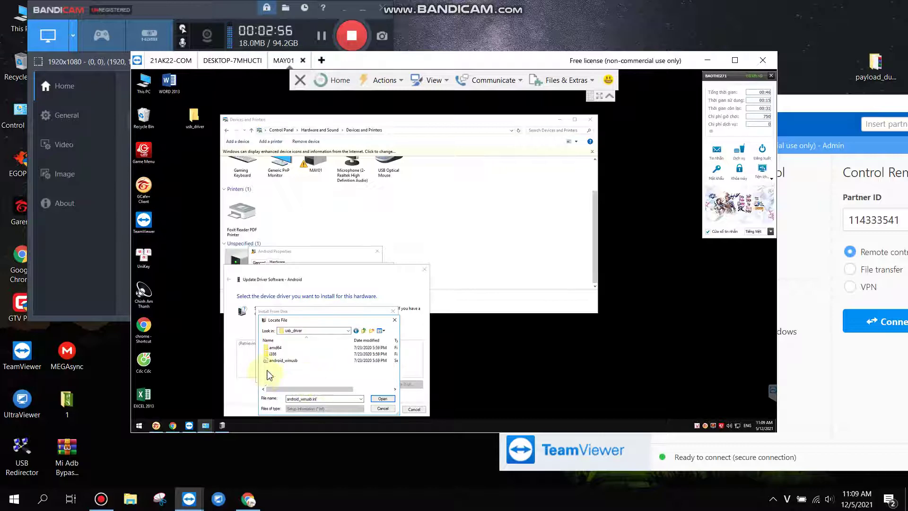
{"action": "left_click", "coordinate": [280, 361]}
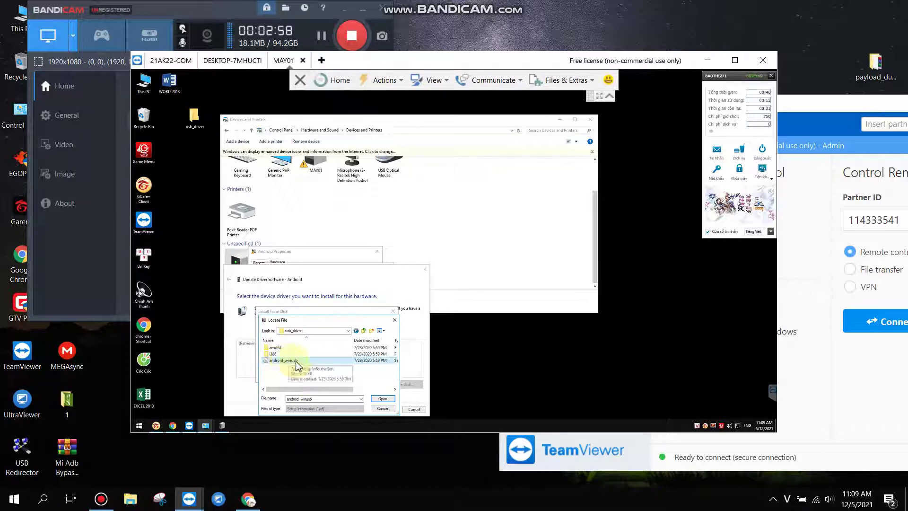
{"action": "double_click", "coordinate": [284, 361]}
{"action": "left_click", "coordinate": [384, 327]}
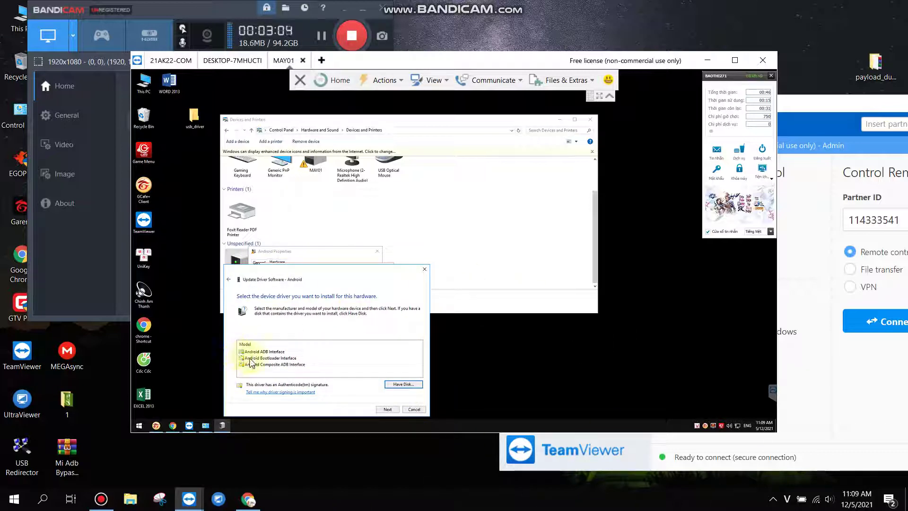
Step: Install the Android Bootloader Interface driver from Google, then close the update wizard and the driver properties
{"action": "left_click", "coordinate": [269, 358]}
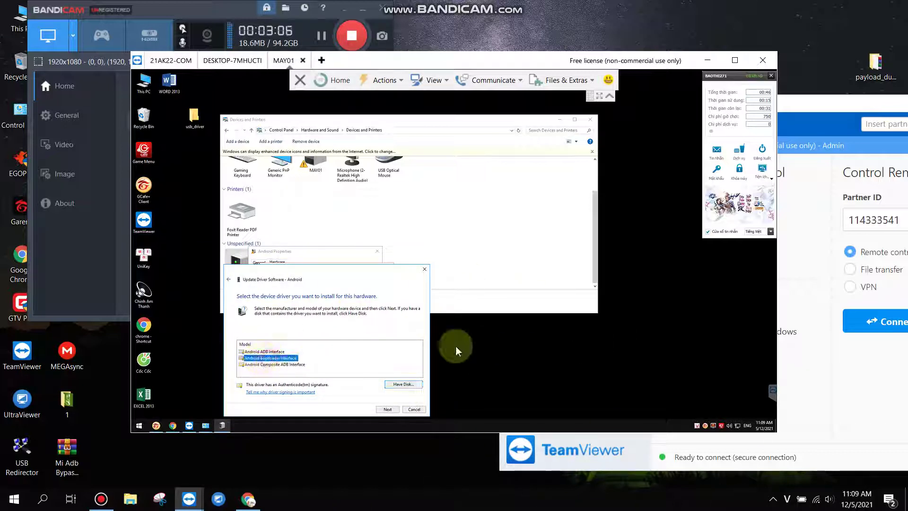
{"action": "double_click", "coordinate": [269, 358]}
{"action": "left_click", "coordinate": [480, 278]}
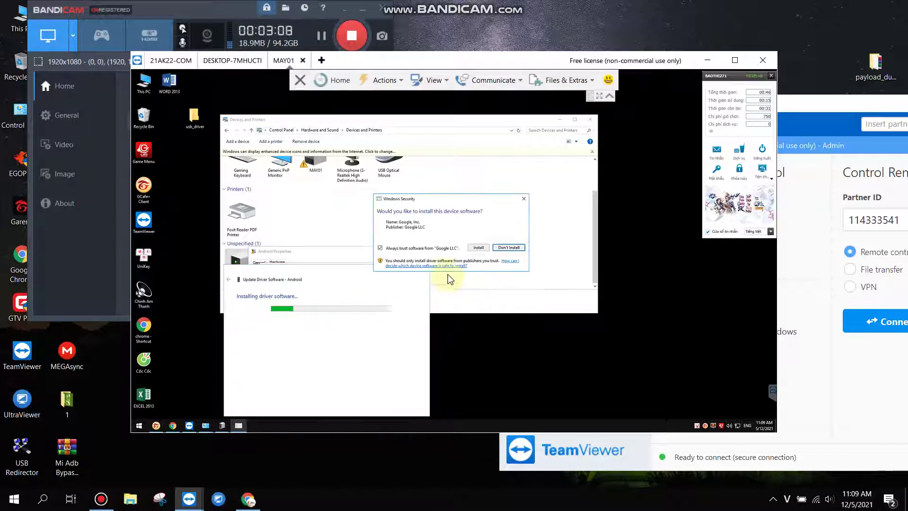
{"action": "left_click", "coordinate": [479, 248]}
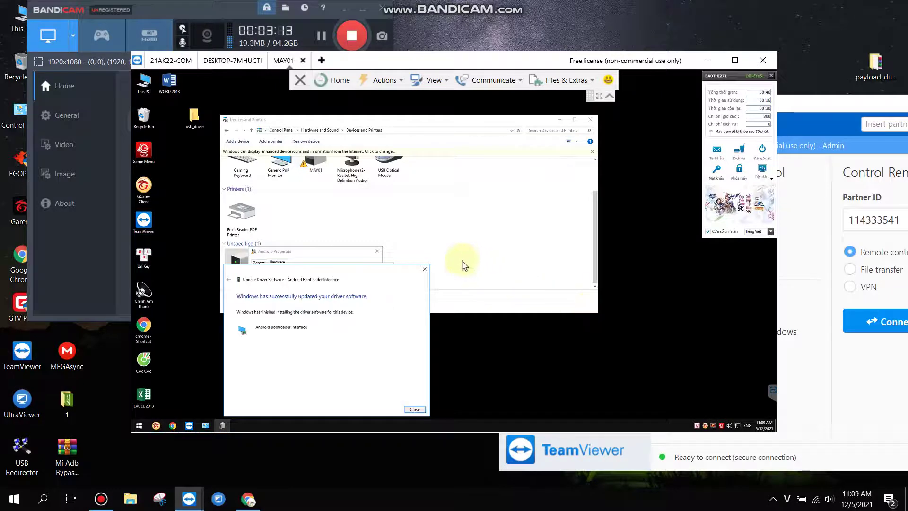
{"action": "left_click", "coordinate": [416, 410]}
{"action": "left_click", "coordinate": [350, 408]}
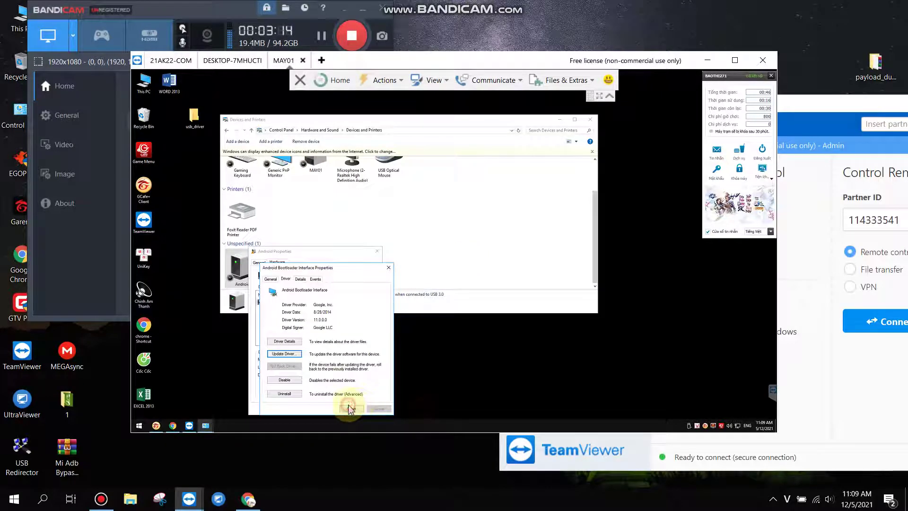
Step: Close the Android device's remaining properties and open the TWRP-3.4.2B-0623-REDMI_K30PRO-CN-wzsx150-fastboot folder in Downloads
{"action": "left_click", "coordinate": [322, 409]}
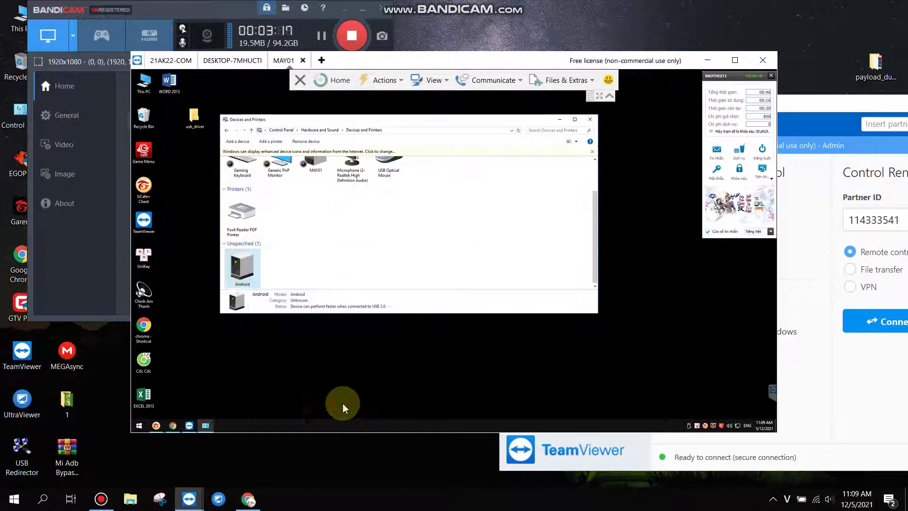
{"action": "left_click", "coordinate": [315, 372]}
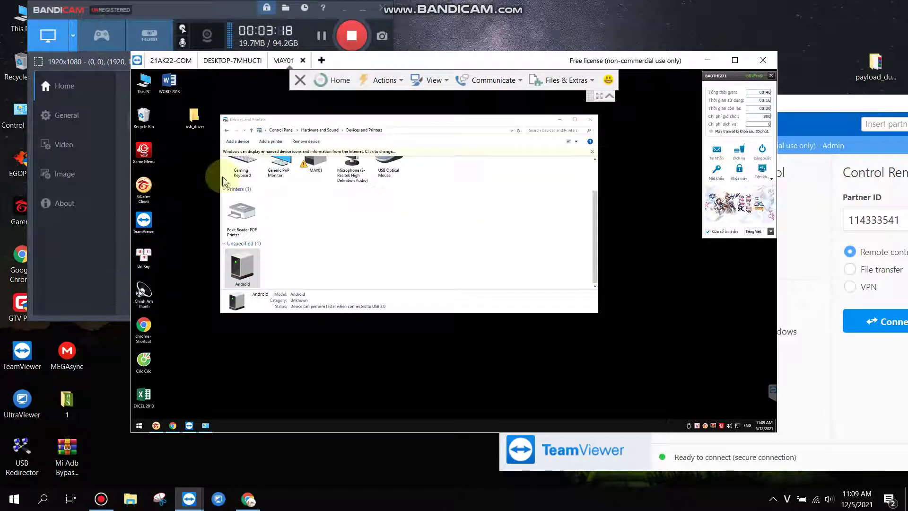
{"action": "left_click", "coordinate": [194, 122]}
{"action": "double_click", "coordinate": [195, 123]}
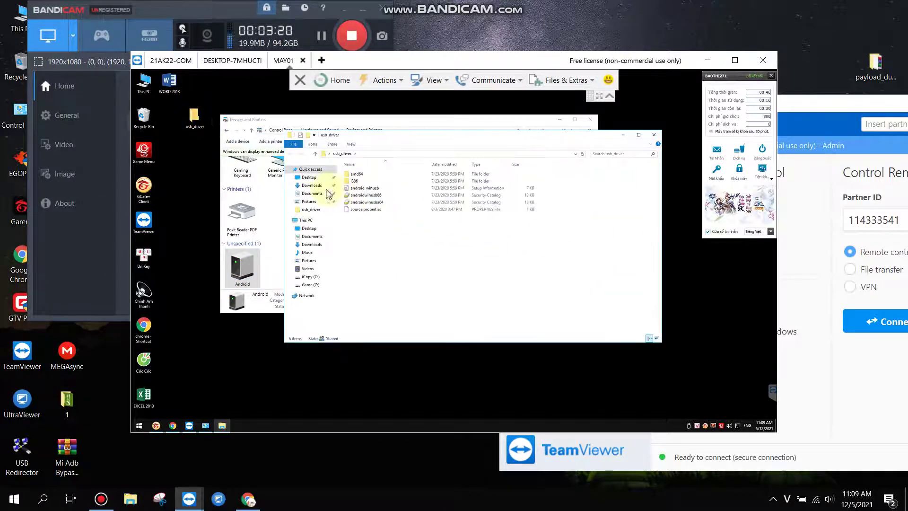
{"action": "left_click", "coordinate": [313, 185]}
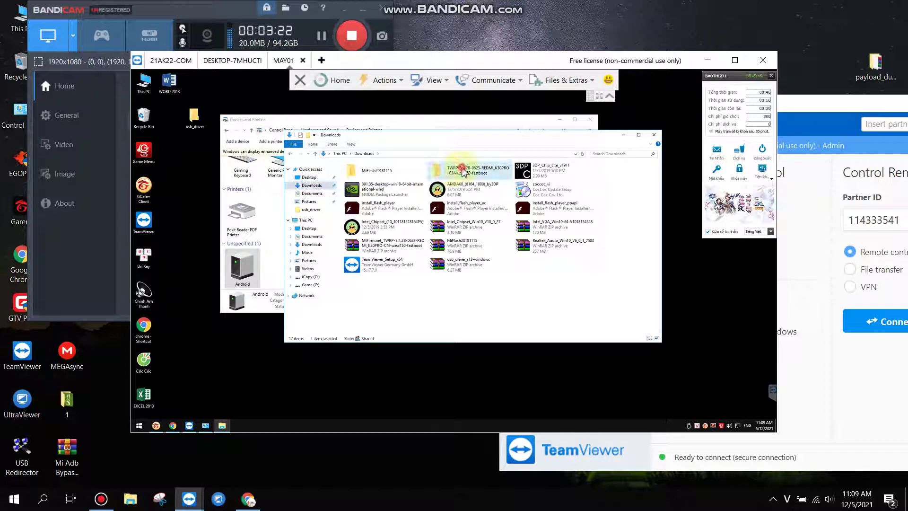
{"action": "double_click", "coordinate": [462, 171]}
{"action": "left_click", "coordinate": [363, 271]}
{"action": "left_click", "coordinate": [368, 249]}
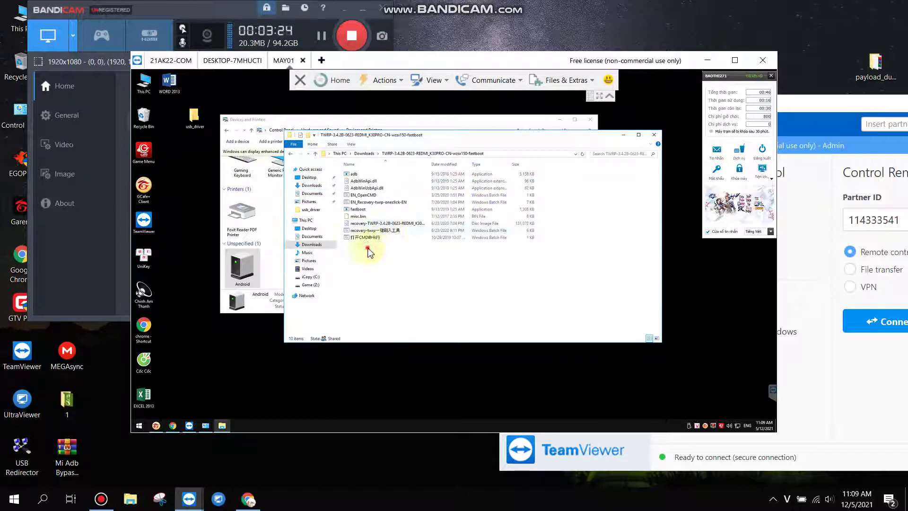
Step: Run the EN_Recovery-twrp-oneclick-EN batch file and flash the TWRP recovery, choosing mode 2 (Fastboot mode)
{"action": "double_click", "coordinate": [364, 202]}
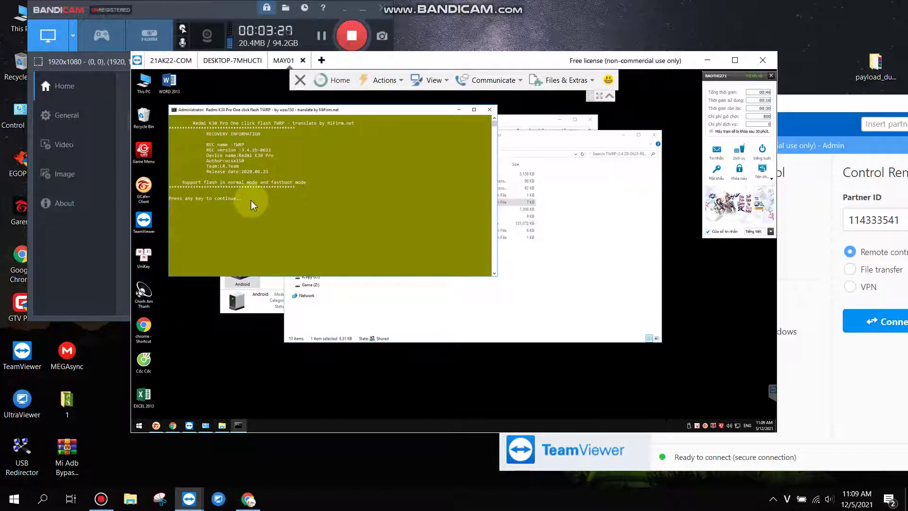
{"action": "key", "text": "Return"}
{"action": "type", "text": "2"}
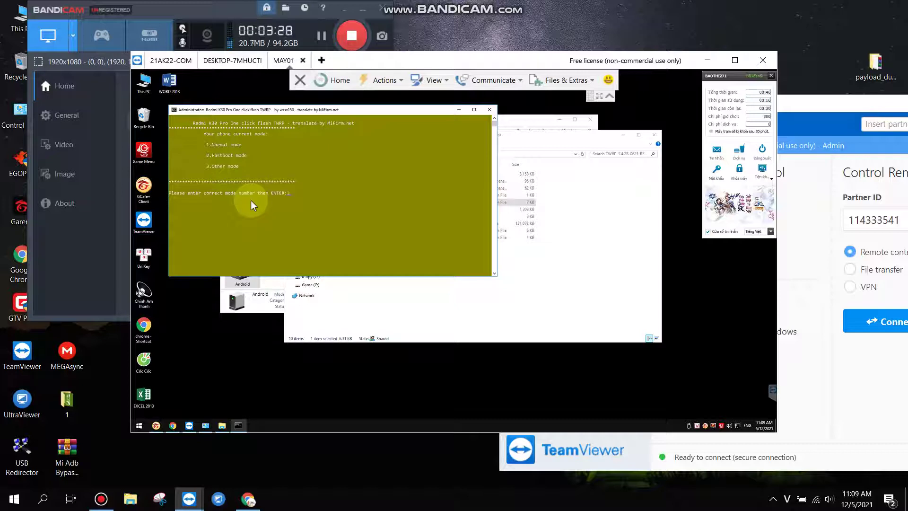
{"action": "key", "text": "Return"}
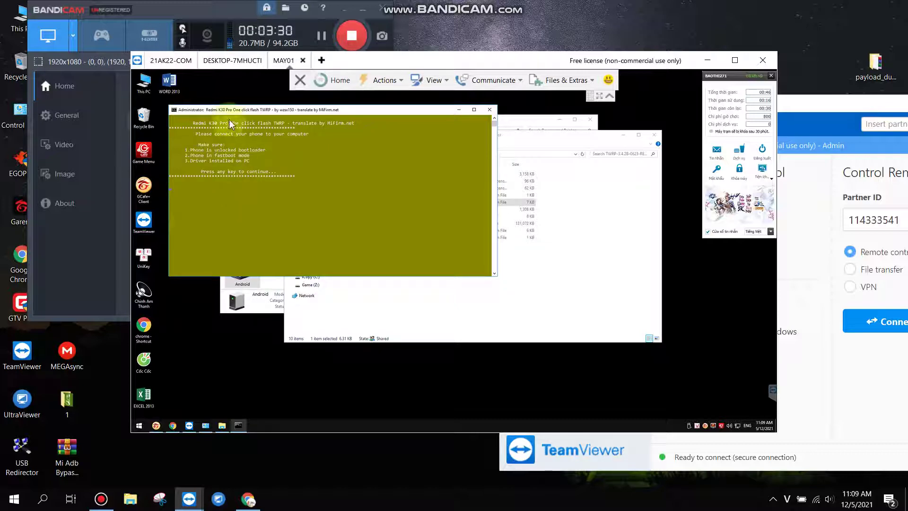
{"action": "left_click_drag", "start_coordinate": [232, 110], "coordinate": [230, 162]}
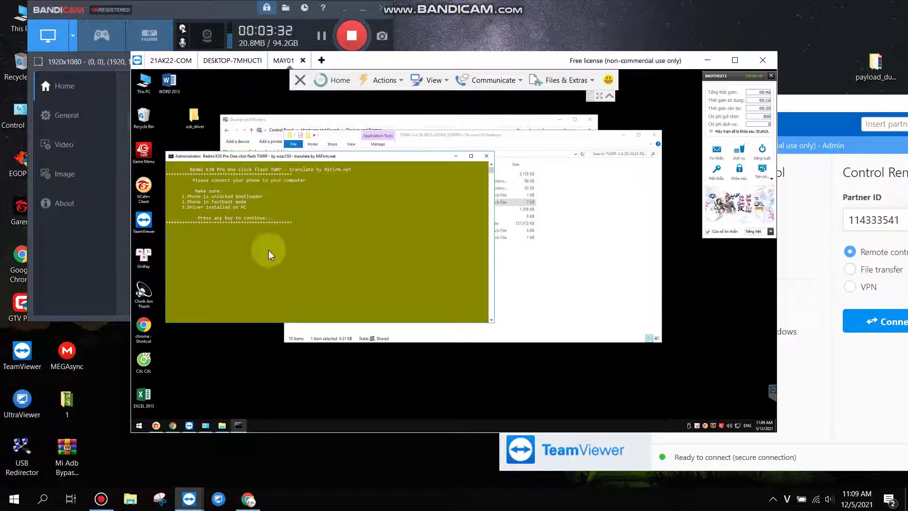
{"action": "key", "text": "Return"}
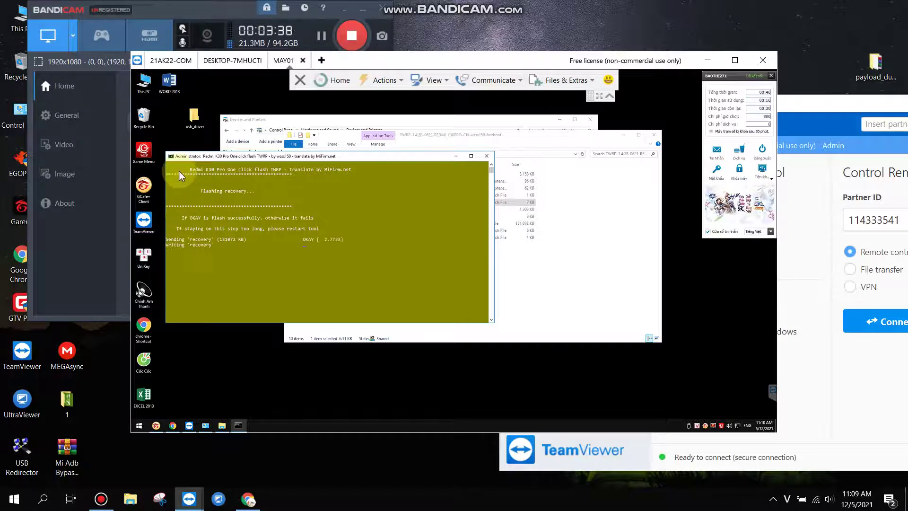
{"action": "left_click_drag", "start_coordinate": [242, 158], "coordinate": [296, 170]}
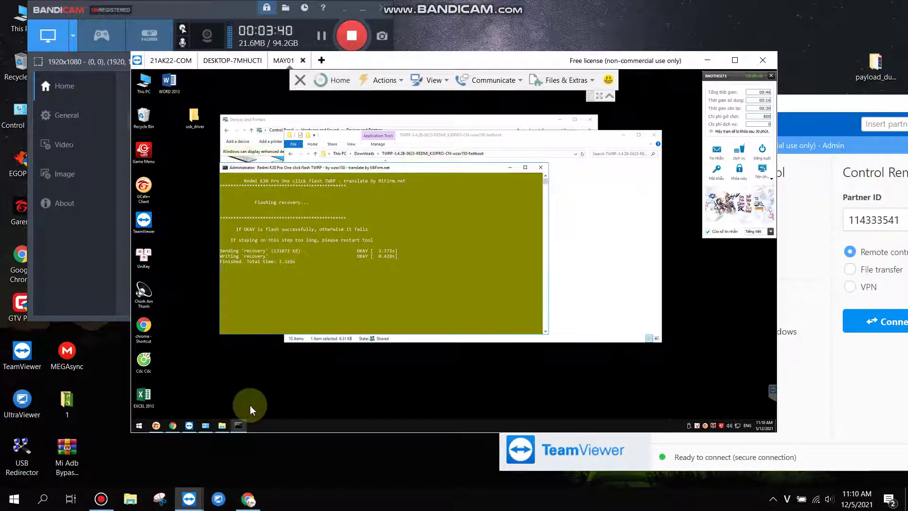
Step: Check the Android device's hardware functions in Devices and Printers, then close its properties
{"action": "left_click", "coordinate": [206, 425]}
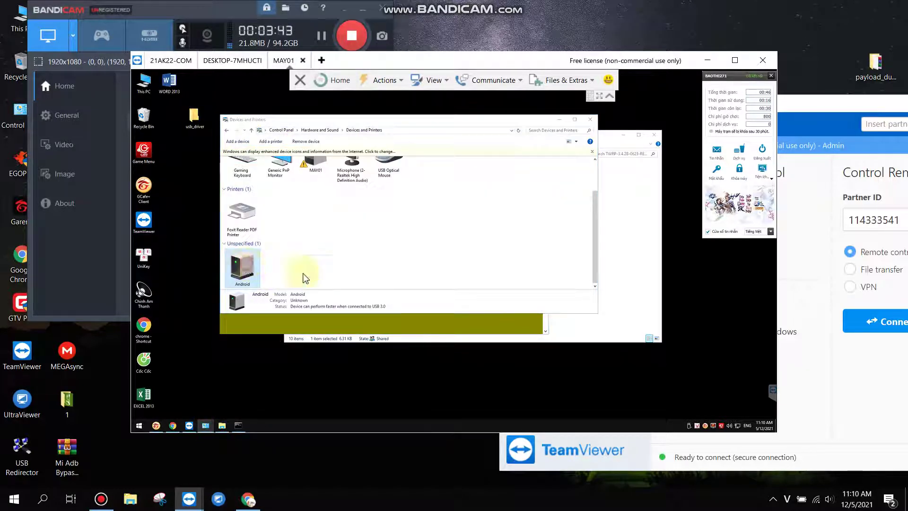
{"action": "left_click", "coordinate": [282, 263]}
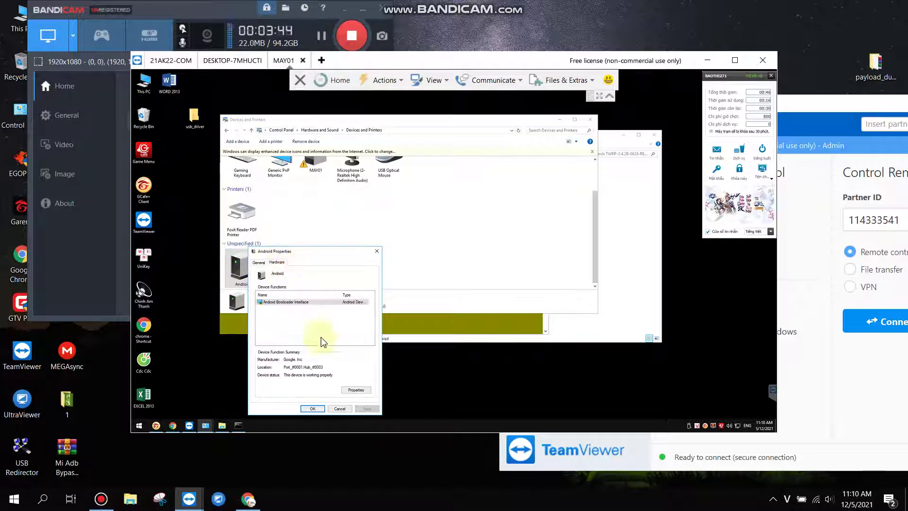
{"action": "left_click", "coordinate": [269, 303]}
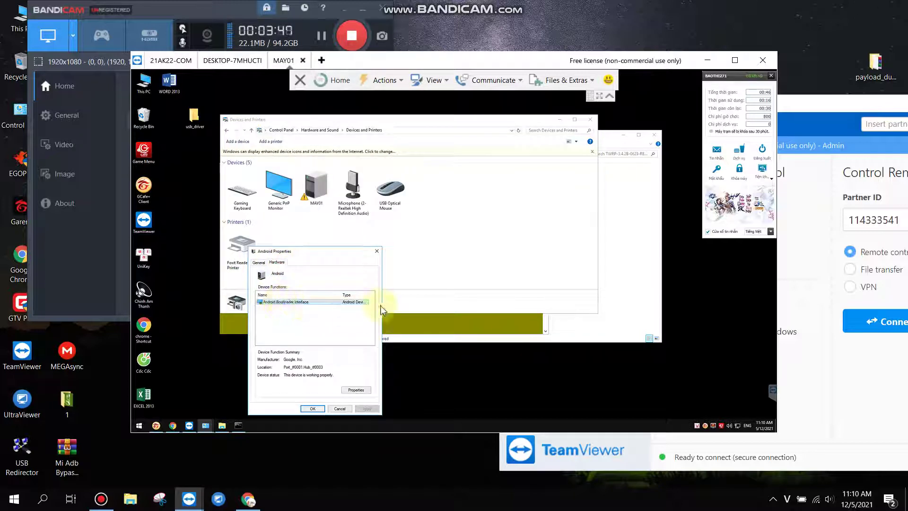
{"action": "left_click", "coordinate": [377, 251]}
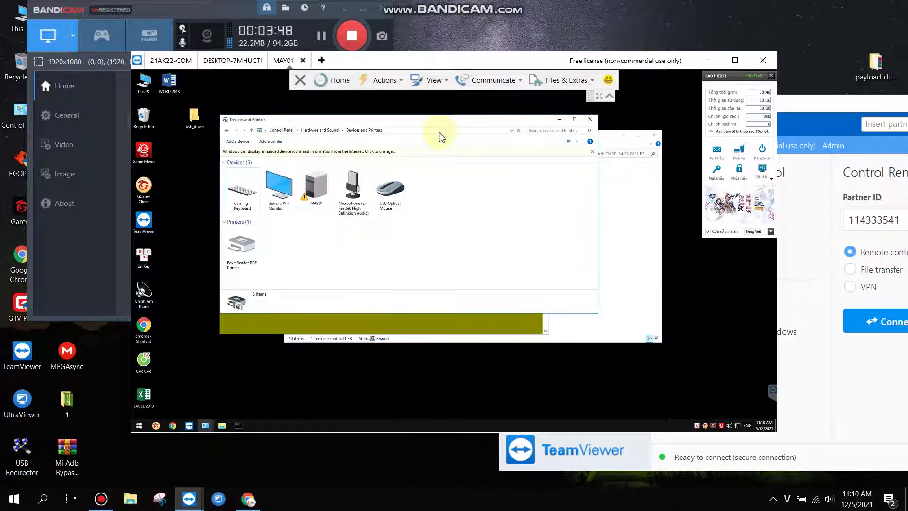